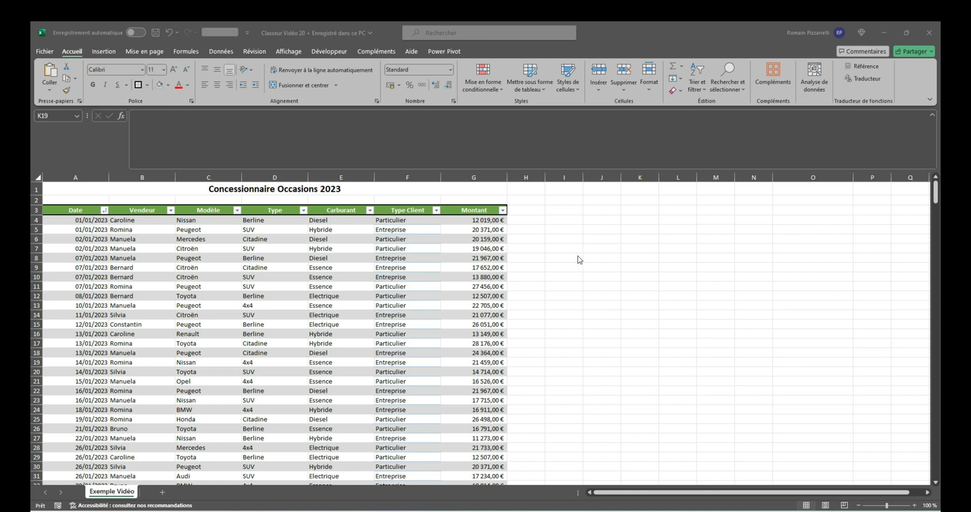
Display the design settings of the car sales table to check its table name
{"action": "left_click", "coordinate": [298, 306]}
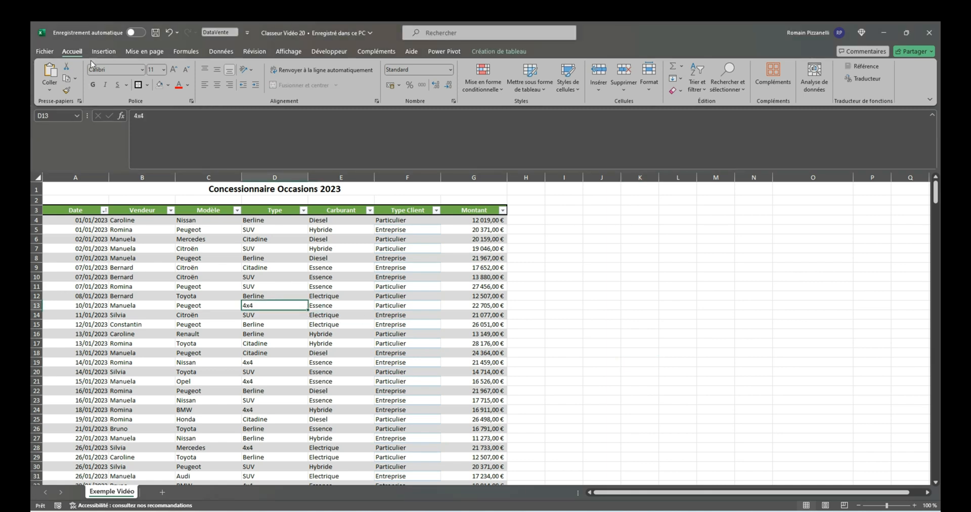
{"action": "left_click", "coordinate": [105, 53]}
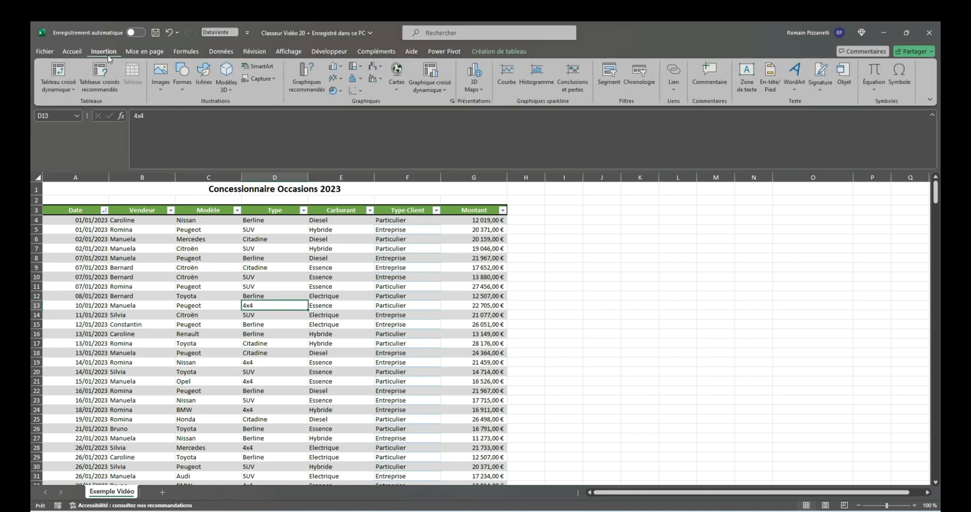
{"action": "left_click", "coordinate": [212, 269]}
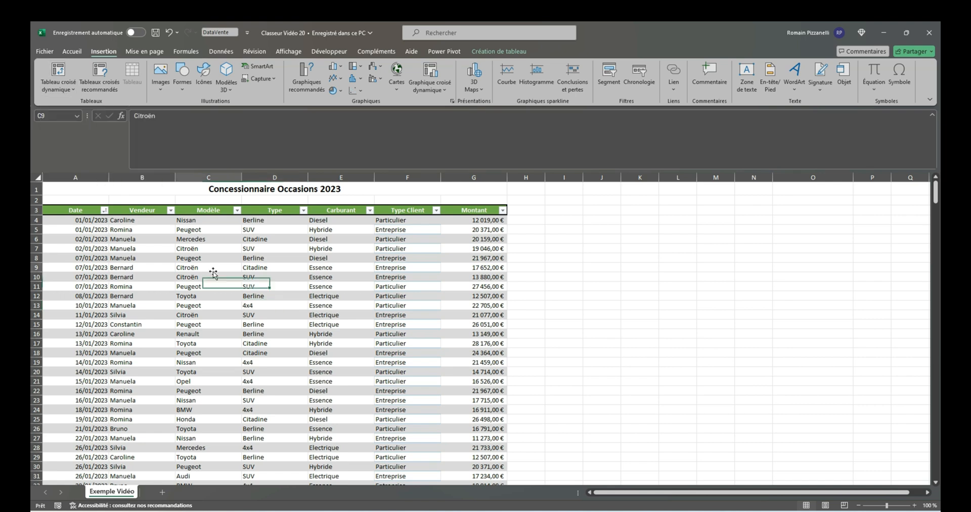
{"action": "left_click", "coordinate": [498, 53]}
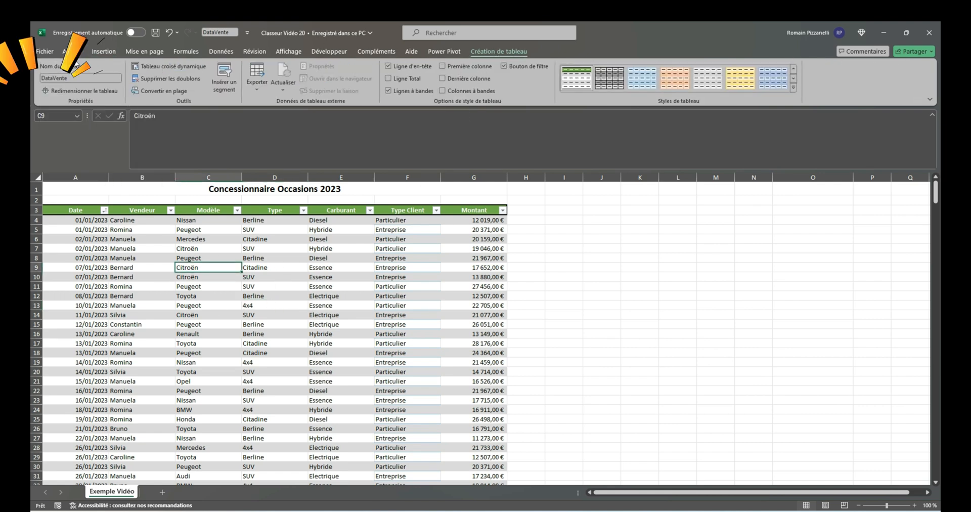
{"action": "left_click", "coordinate": [214, 290]}
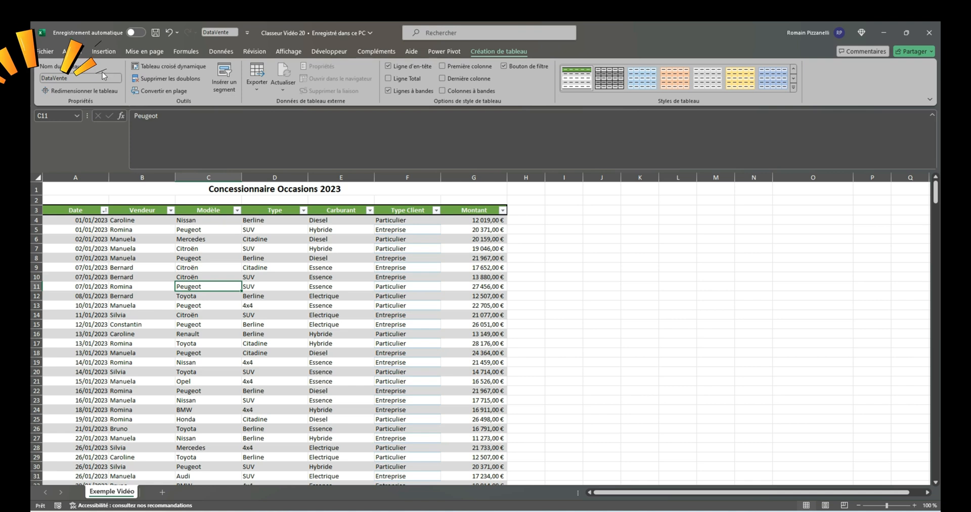
Preview the recommended pivot tables for the sales table and close the suggestions
{"action": "left_click", "coordinate": [104, 51]}
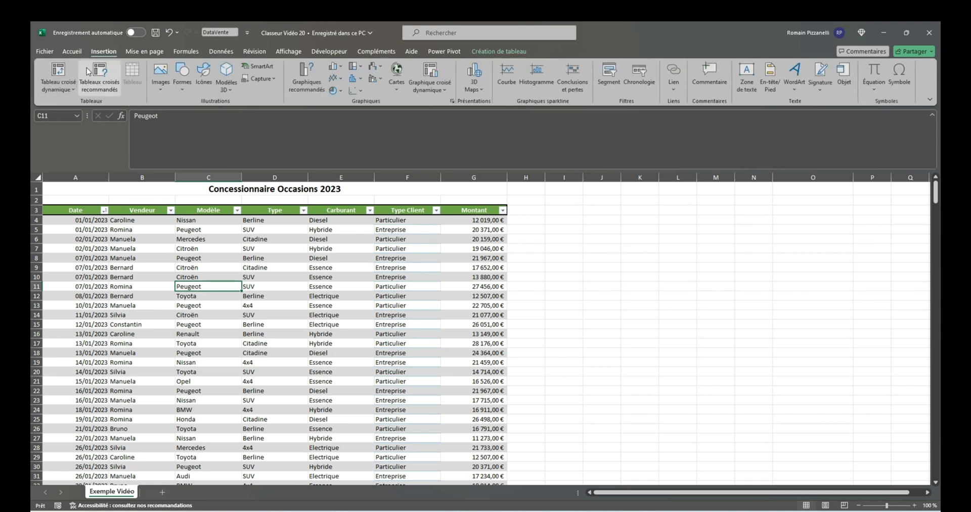
{"action": "left_click", "coordinate": [107, 88]}
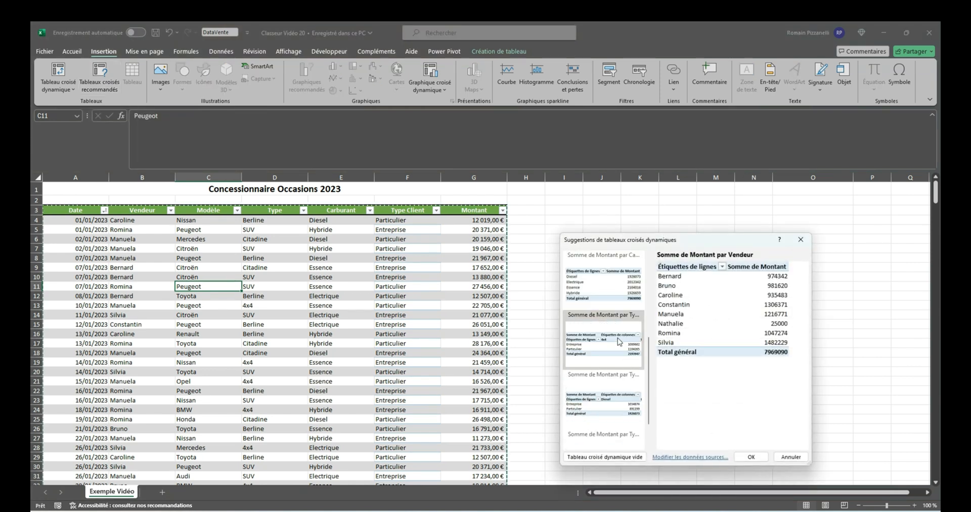
{"action": "key", "text": "Escape"}
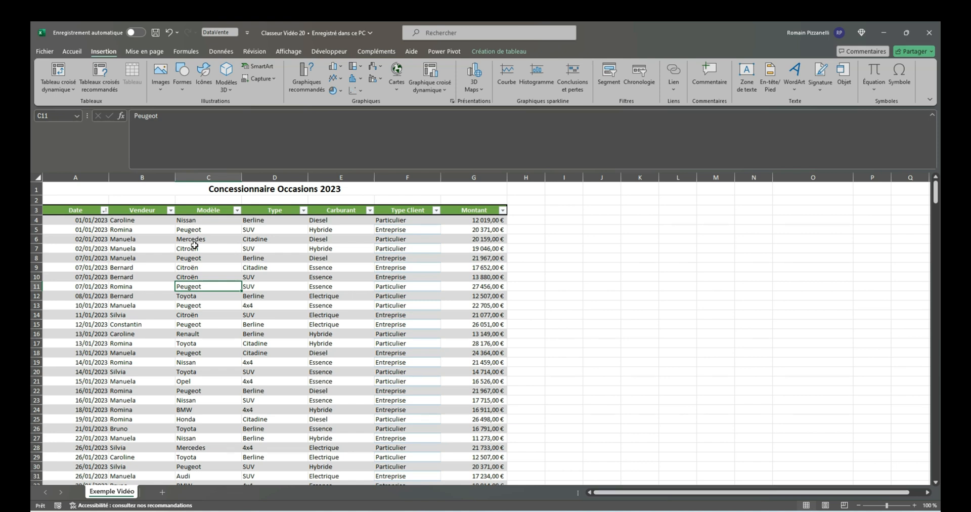
Insert an empty pivot table based on the DataVente table in a new worksheet
{"action": "left_click", "coordinate": [59, 74]}
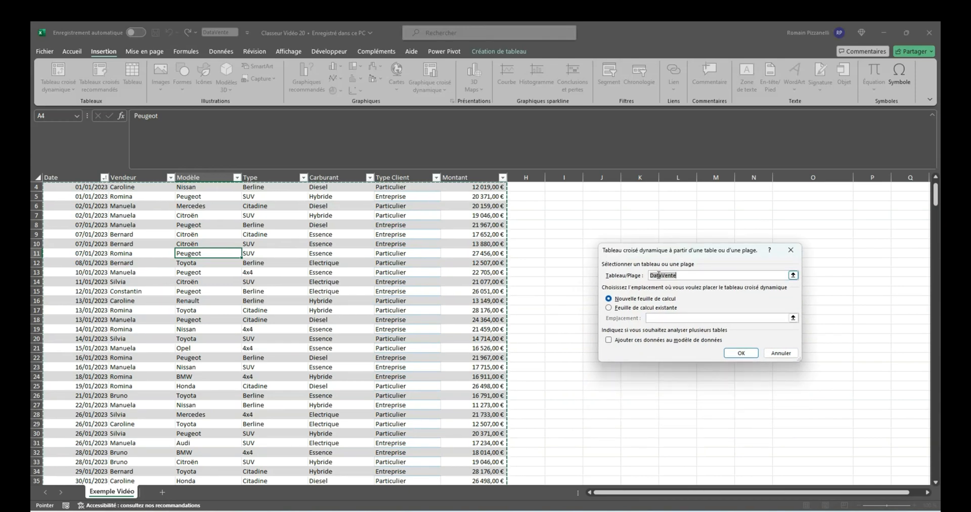
{"action": "left_click", "coordinate": [739, 353]}
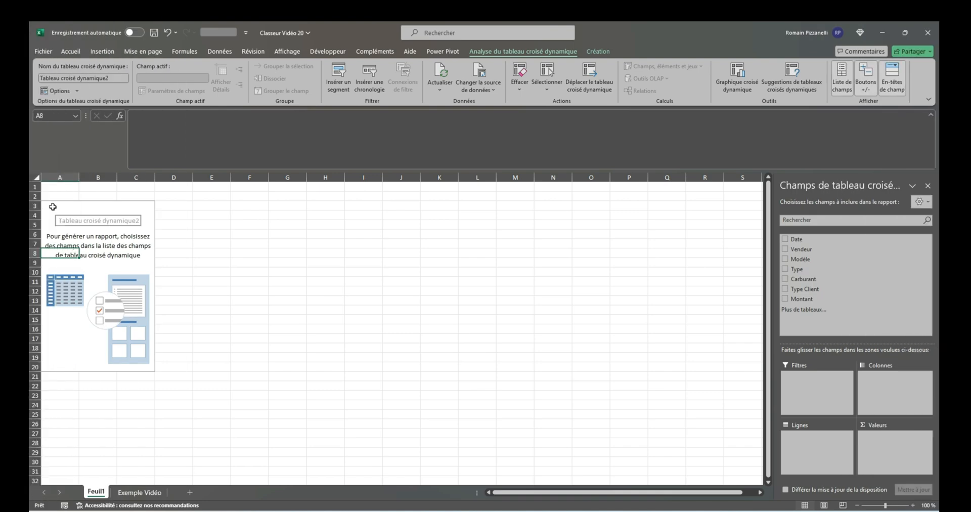
{"action": "mouse_move", "coordinate": [53, 206]}
{"action": "left_mouse_down"}
{"action": "mouse_move", "coordinate": [180, 330]}
{"action": "mouse_move", "coordinate": [152, 366]}
{"action": "left_mouse_up"}
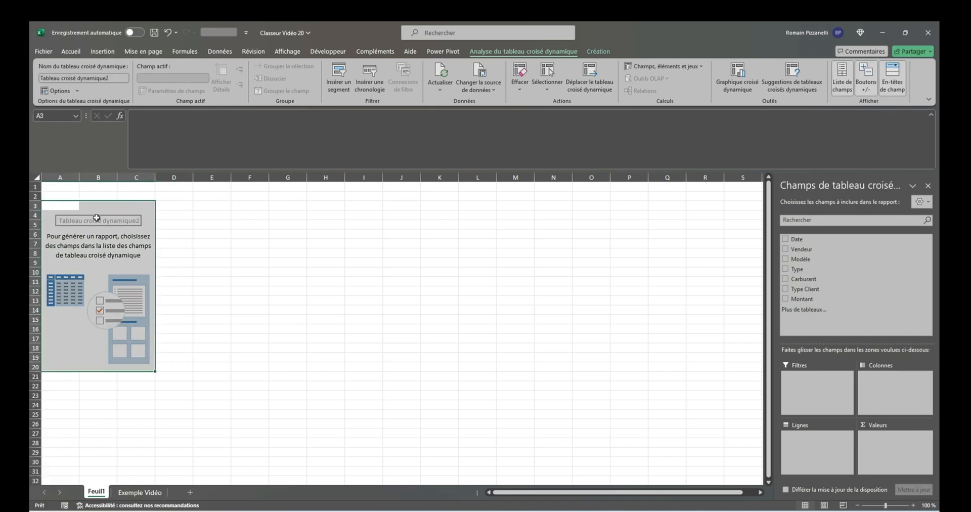
Add the Vendeur field to the rows of the pivot table
{"action": "left_click_drag", "start_coordinate": [831, 189], "coordinate": [838, 185]}
{"action": "left_click_drag", "start_coordinate": [818, 251], "coordinate": [827, 440]}
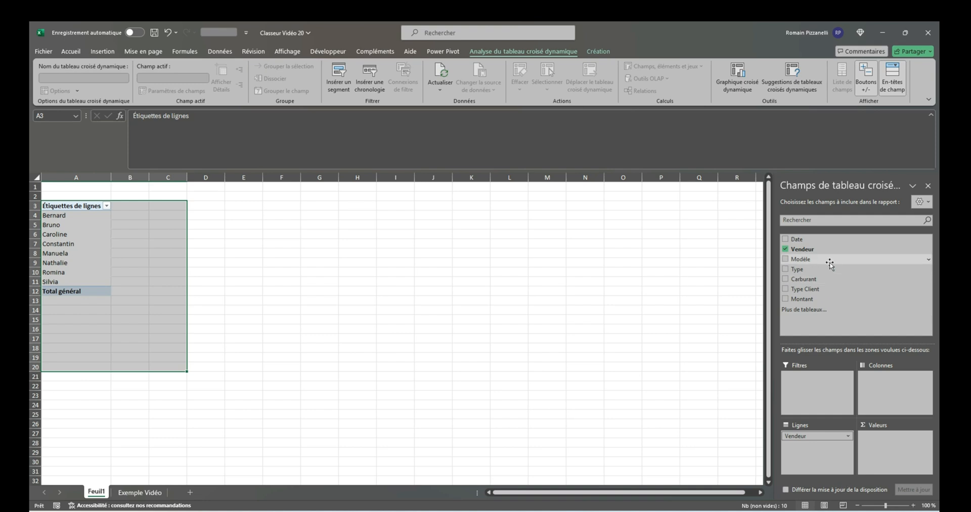
{"action": "left_click", "coordinate": [786, 249]}
{"action": "left_click", "coordinate": [786, 250]}
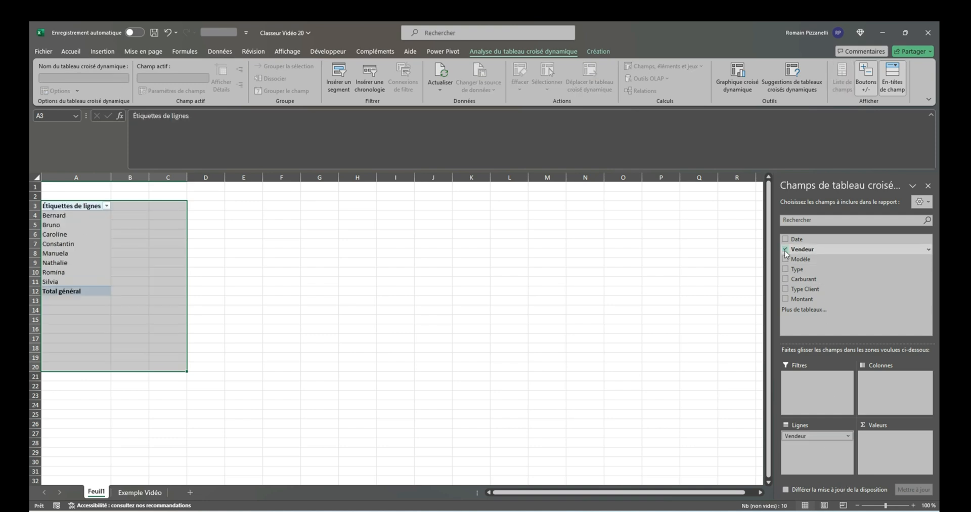
{"action": "left_click", "coordinate": [106, 245]}
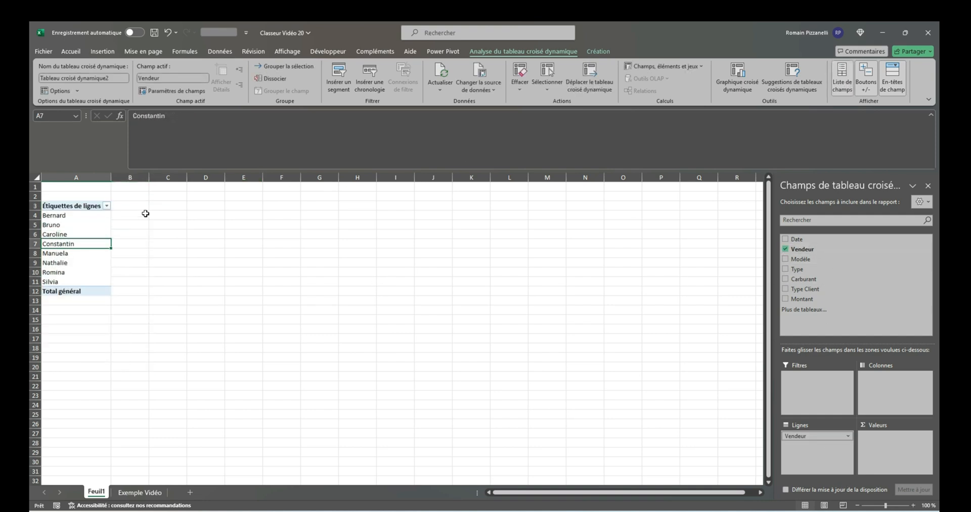
Add the Montant field to the pivot table's values as a sum for each seller
{"action": "left_click_drag", "start_coordinate": [72, 208], "coordinate": [63, 292]}
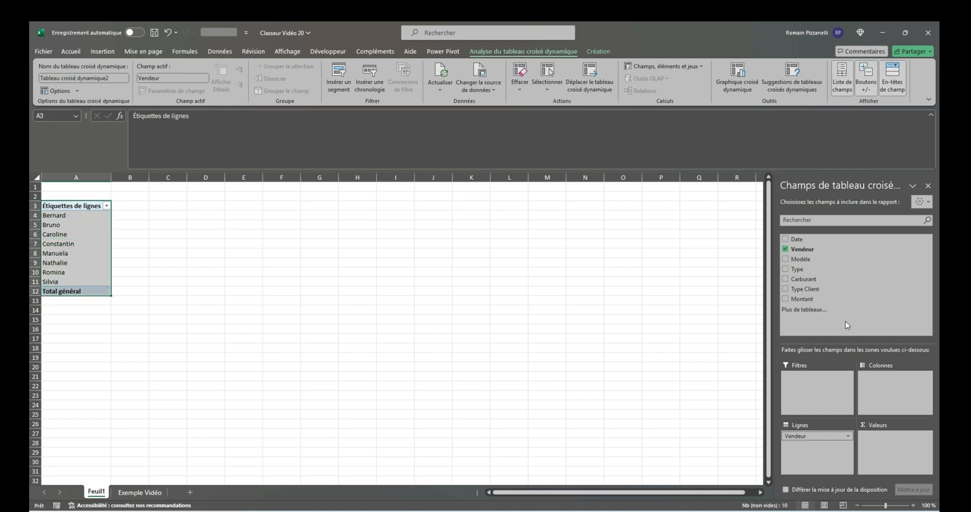
{"action": "left_click_drag", "start_coordinate": [76, 215], "coordinate": [76, 275]}
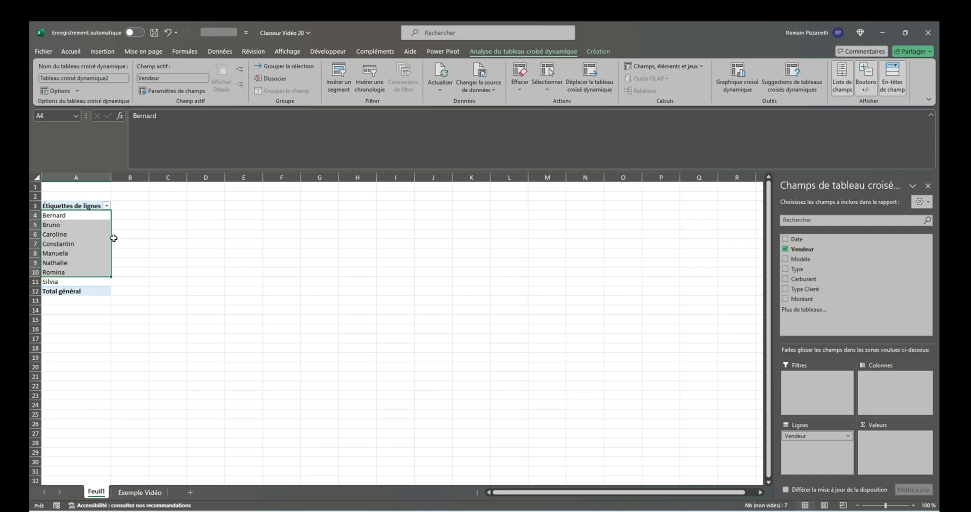
{"action": "left_click_drag", "start_coordinate": [817, 301], "coordinate": [900, 445]}
{"action": "left_click", "coordinate": [152, 224]}
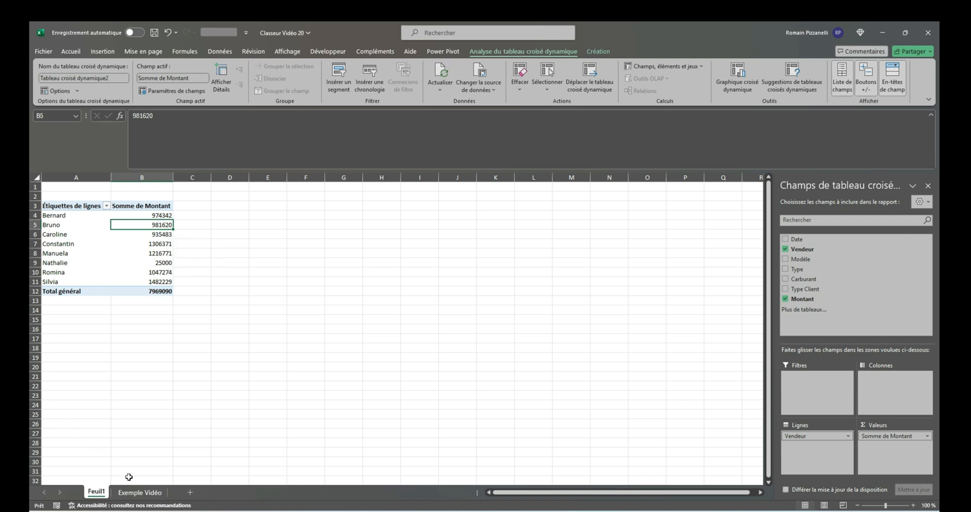
Compare the Montant and Vendeur columns on the Exemple Vidéo sheet with the pivot table on Feuil1
{"action": "left_click", "coordinate": [139, 492]}
{"action": "left_click_drag", "start_coordinate": [486, 211], "coordinate": [478, 343]}
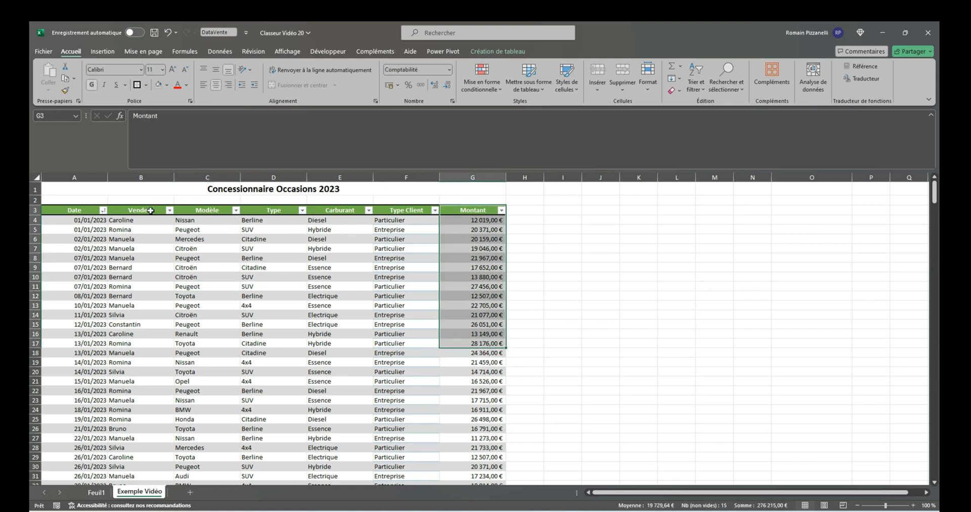
{"action": "left_click_drag", "start_coordinate": [151, 211], "coordinate": [161, 334]}
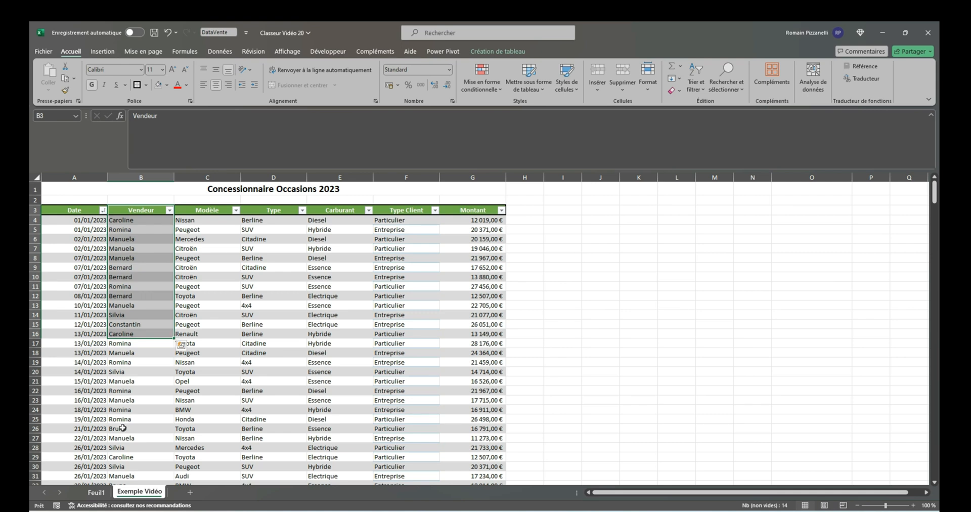
{"action": "left_click", "coordinate": [96, 492]}
{"action": "left_click_drag", "start_coordinate": [59, 208], "coordinate": [145, 292]}
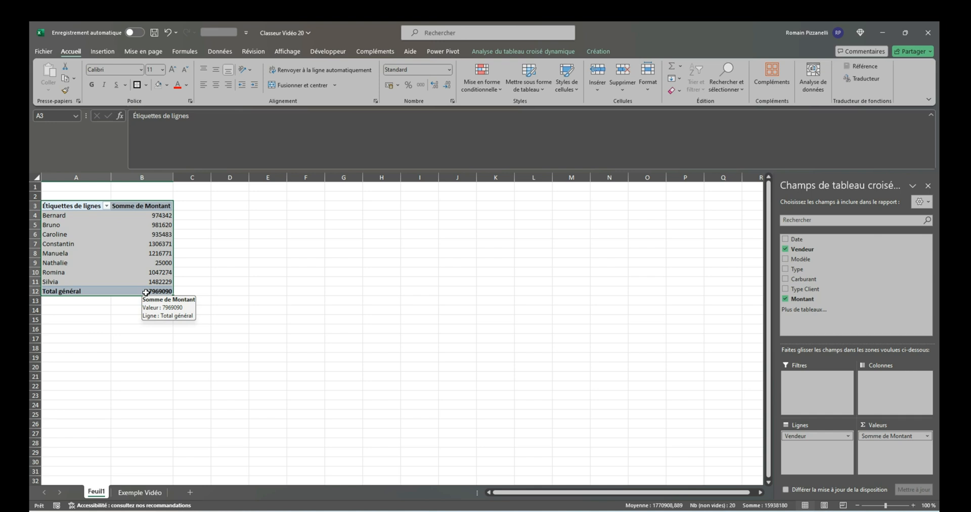
{"action": "left_click", "coordinate": [146, 216]}
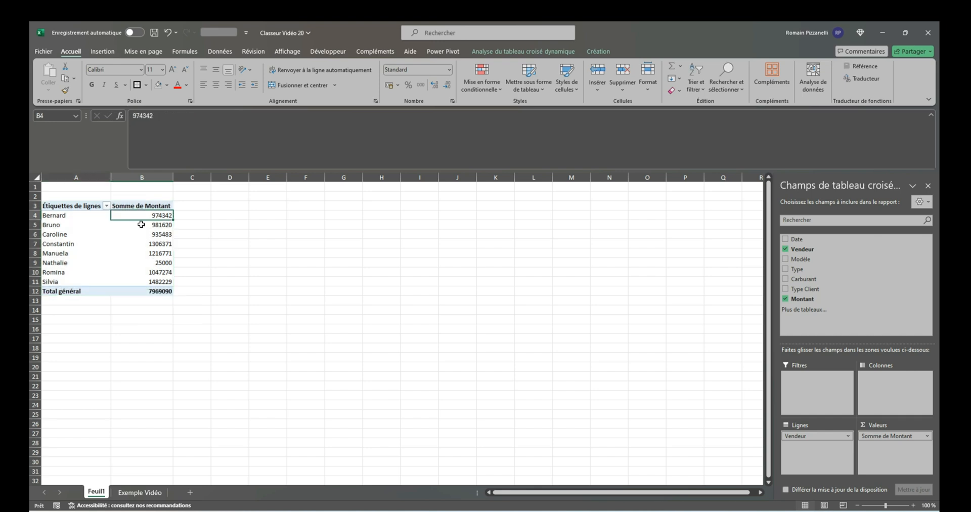
Set the number format of the Somme de Montant values to Comptabilité in euros
{"action": "right_click", "coordinate": [153, 214]}
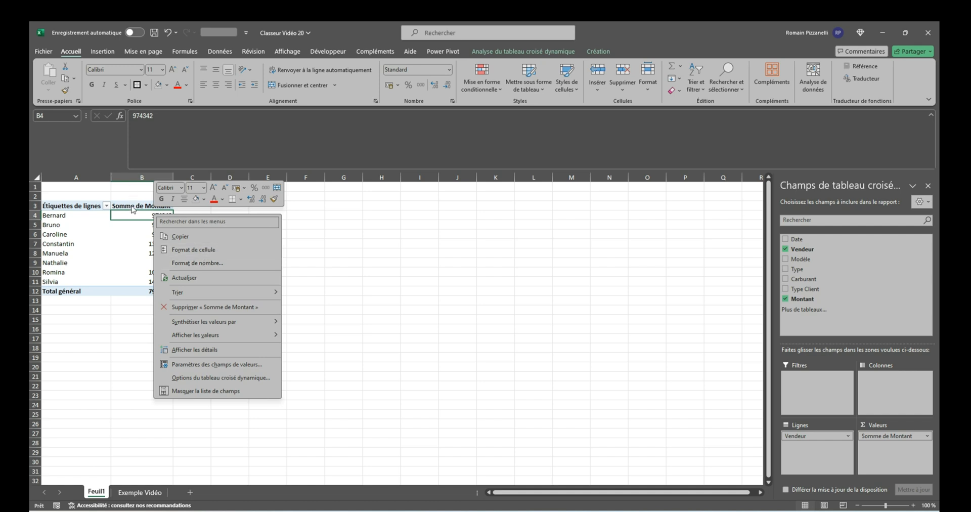
{"action": "left_click", "coordinate": [210, 263]}
{"action": "left_click", "coordinate": [93, 215]}
{"action": "left_click", "coordinate": [282, 366]}
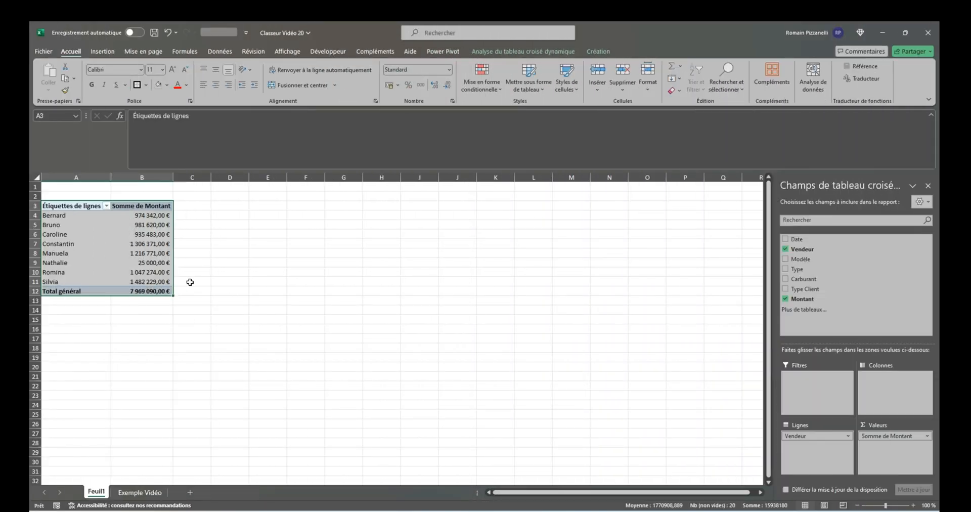
Try moving the pivot table to C3, to F6 and back toward column A, fitting the amount column's width
{"action": "left_click_drag", "start_coordinate": [174, 283], "coordinate": [249, 283]}
{"action": "double_click", "coordinate": [248, 176]}
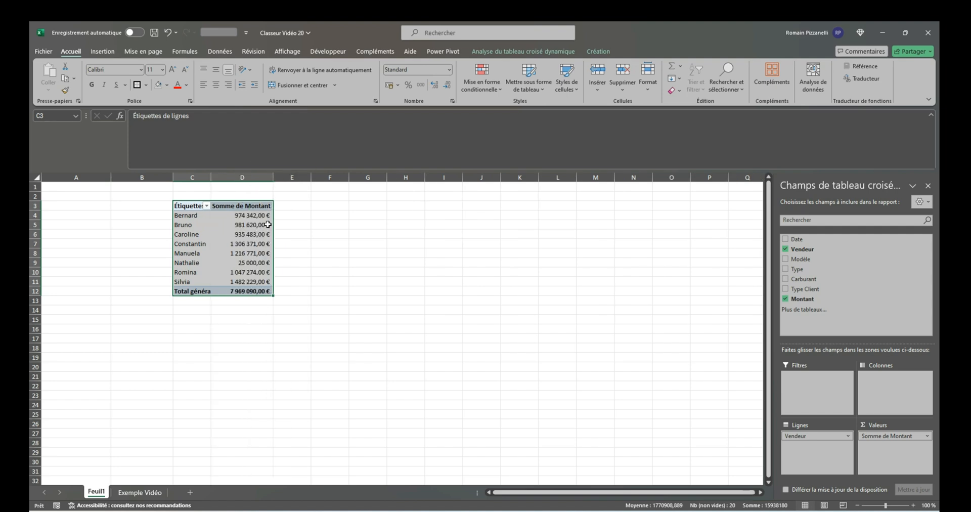
{"action": "left_click_drag", "start_coordinate": [272, 229], "coordinate": [387, 256]}
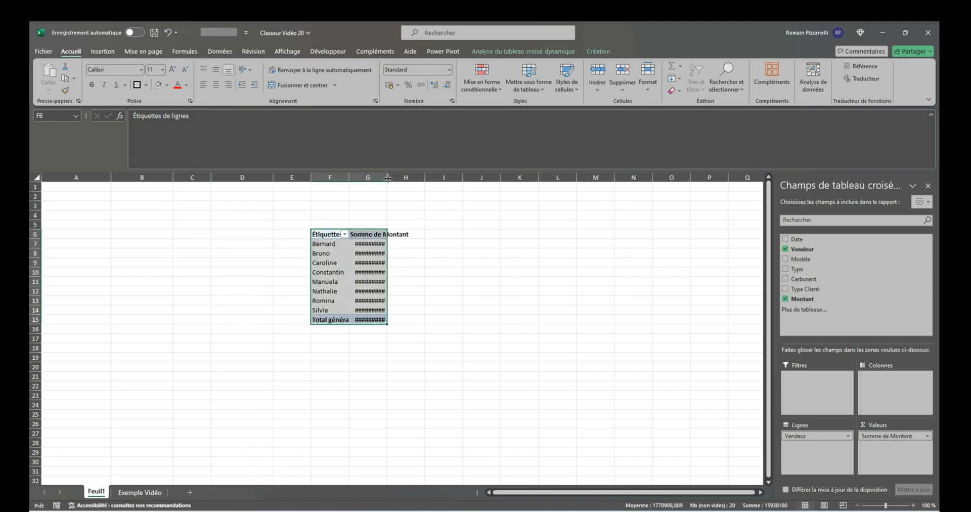
{"action": "double_click", "coordinate": [383, 171]}
{"action": "left_click_drag", "start_coordinate": [328, 235], "coordinate": [393, 318]}
{"action": "left_click_drag", "start_coordinate": [310, 284], "coordinate": [96, 256]}
Move the pivot table so it starts at cell E3 and autofit the Somme de Montant column
{"action": "left_click_drag", "start_coordinate": [118, 206], "coordinate": [331, 207]}
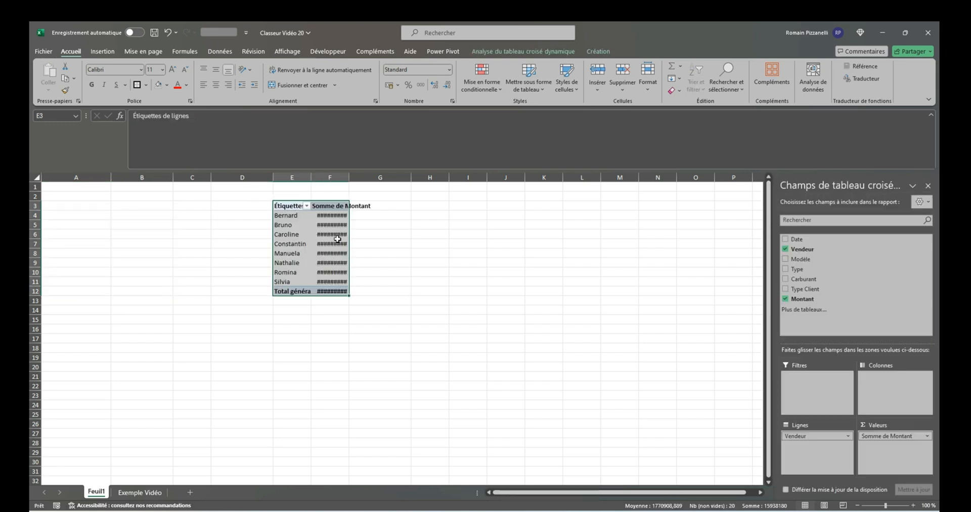
{"action": "double_click", "coordinate": [349, 177]}
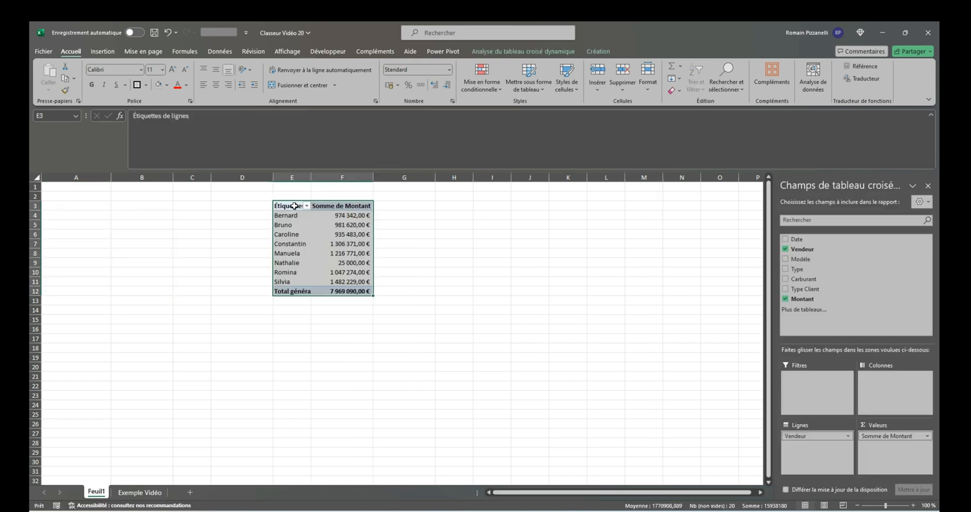
Try deleting the entire pivot table from the sheet
{"action": "left_click_drag", "start_coordinate": [295, 206], "coordinate": [355, 292]}
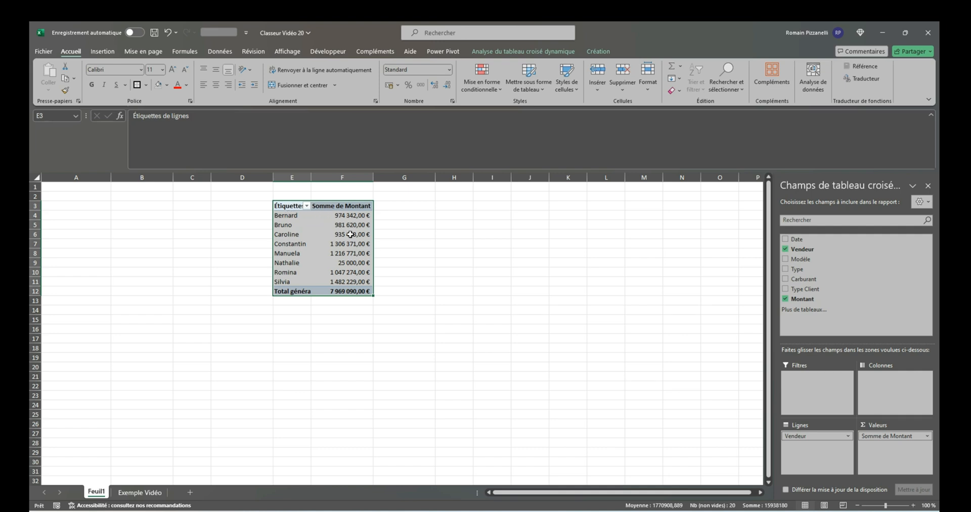
{"action": "mouse_move", "coordinate": [313, 225]}
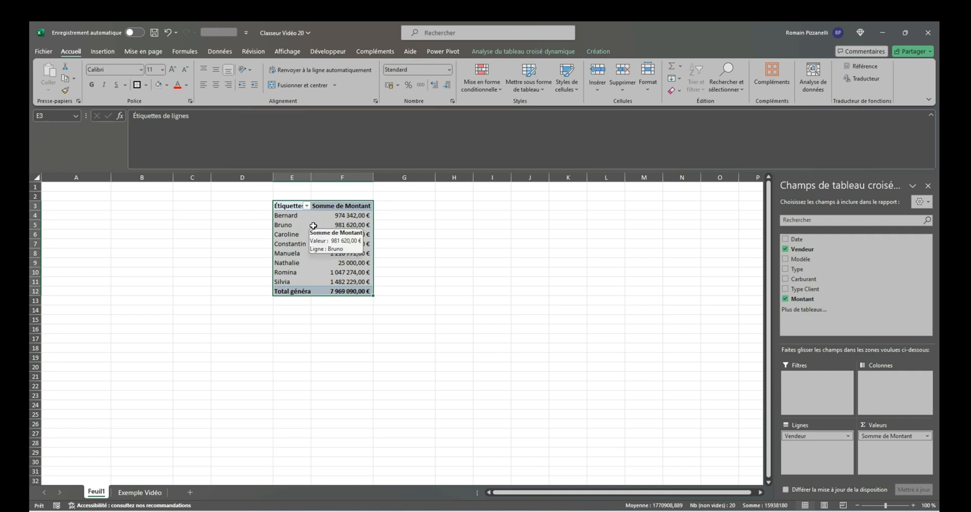
{"action": "key", "text": "Delete"}
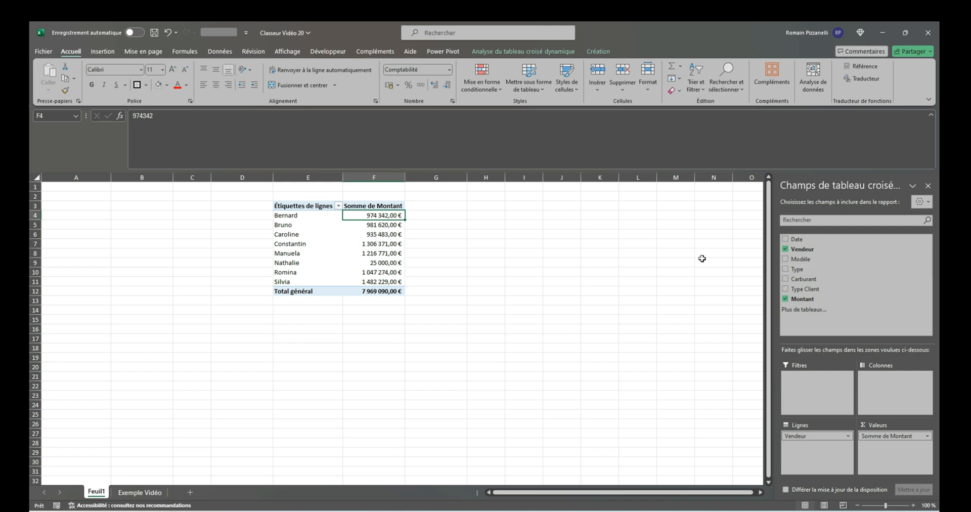
Add the Type field to the pivot table's columns and the Modèle field to its report filters
{"action": "left_click_drag", "start_coordinate": [815, 269], "coordinate": [894, 386]}
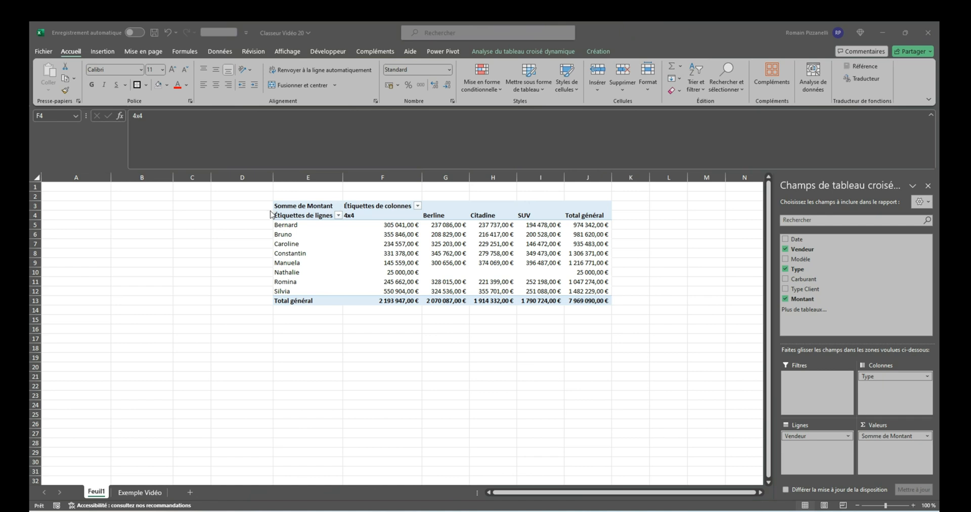
{"action": "left_click", "coordinate": [268, 213]}
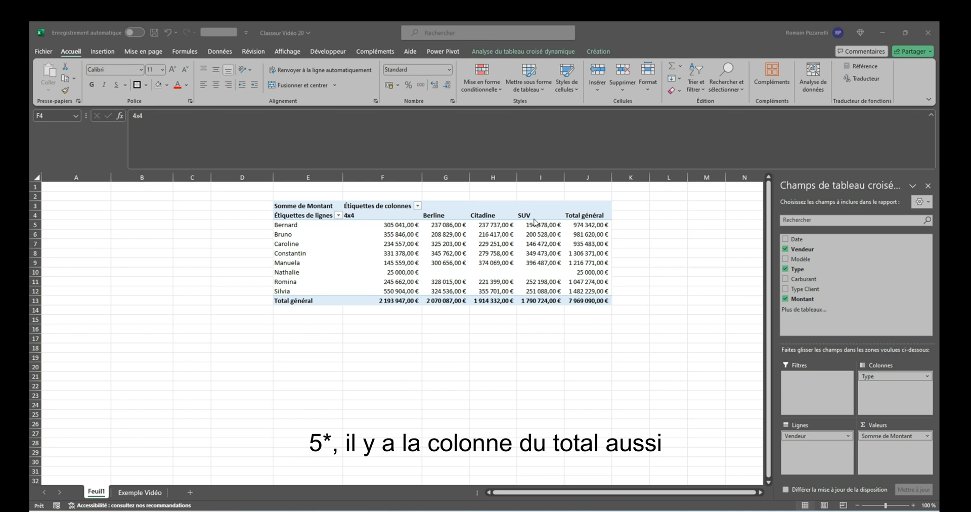
{"action": "left_click", "coordinate": [493, 244]}
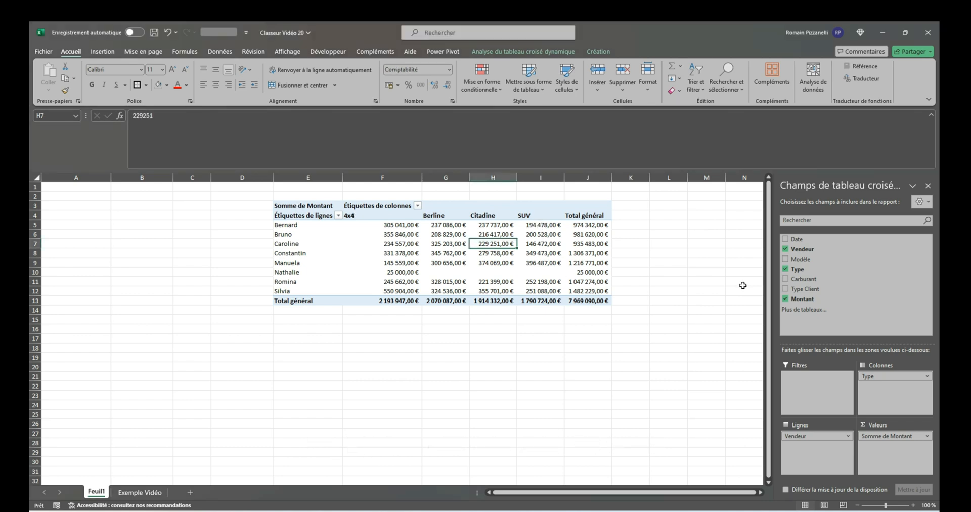
{"action": "left_click_drag", "start_coordinate": [816, 259], "coordinate": [815, 392]}
Filter the pivot table to the BMW model and undo that filter
{"action": "left_click", "coordinate": [418, 187]}
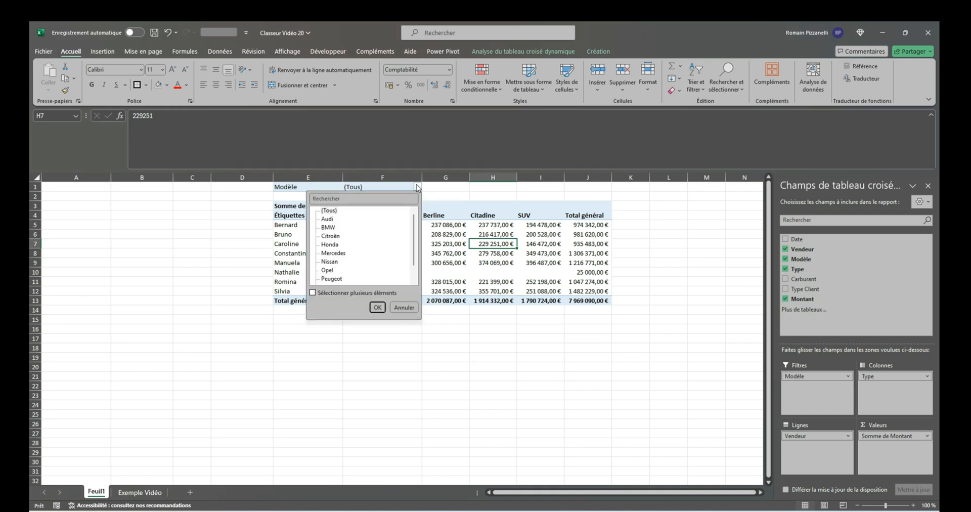
{"action": "left_click", "coordinate": [328, 228]}
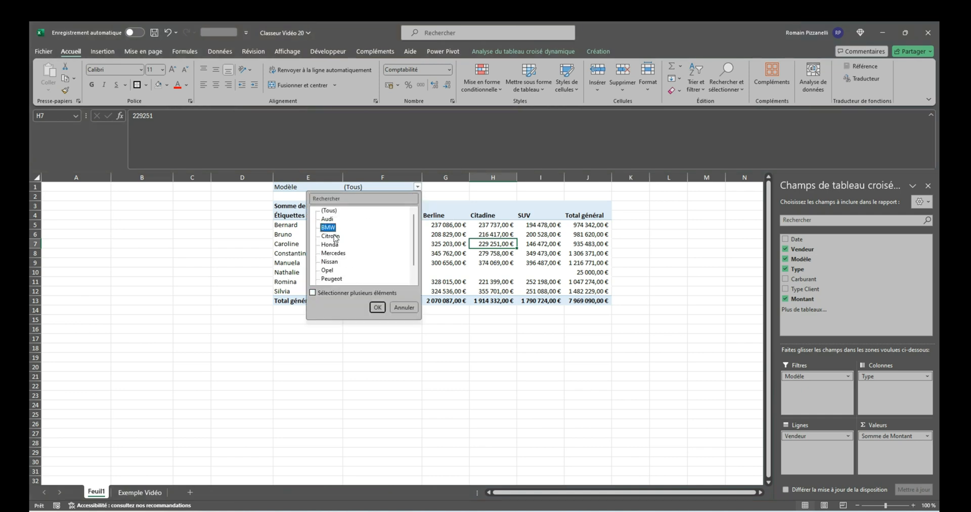
{"action": "left_click", "coordinate": [377, 307]}
{"action": "key", "text": "ctrl+z"}
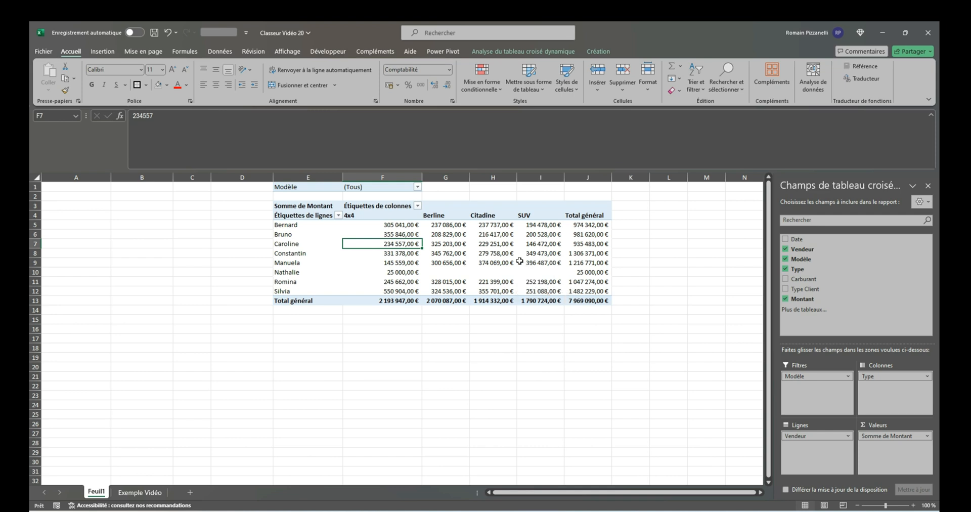
Close the pivot table's field list and display it again
{"action": "left_click", "coordinate": [683, 233]}
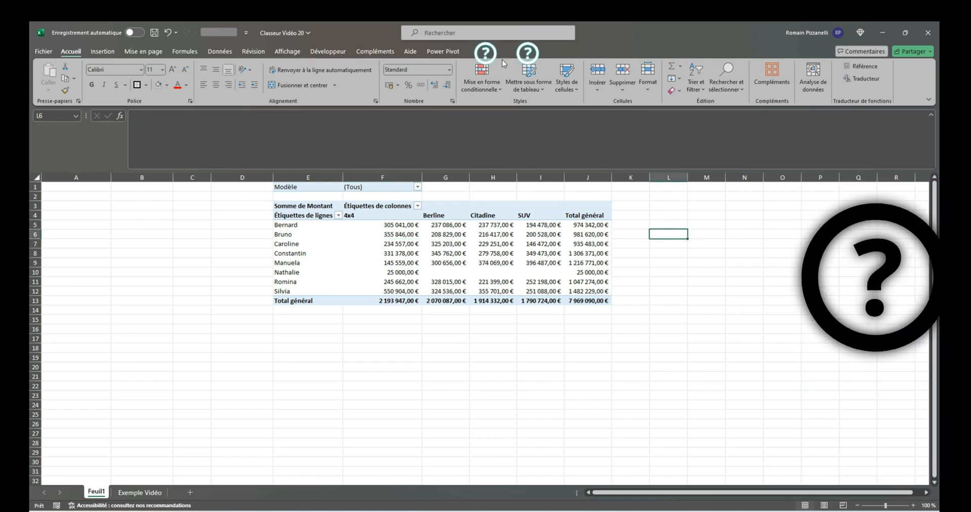
{"action": "left_click", "coordinate": [451, 244]}
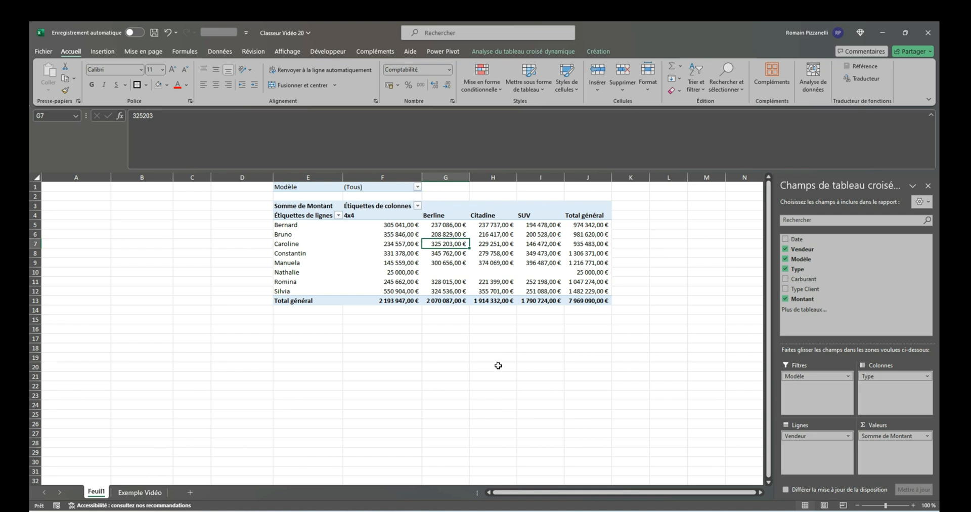
{"action": "left_click", "coordinate": [928, 185]}
{"action": "left_click", "coordinate": [540, 252]}
{"action": "left_click", "coordinate": [548, 52]}
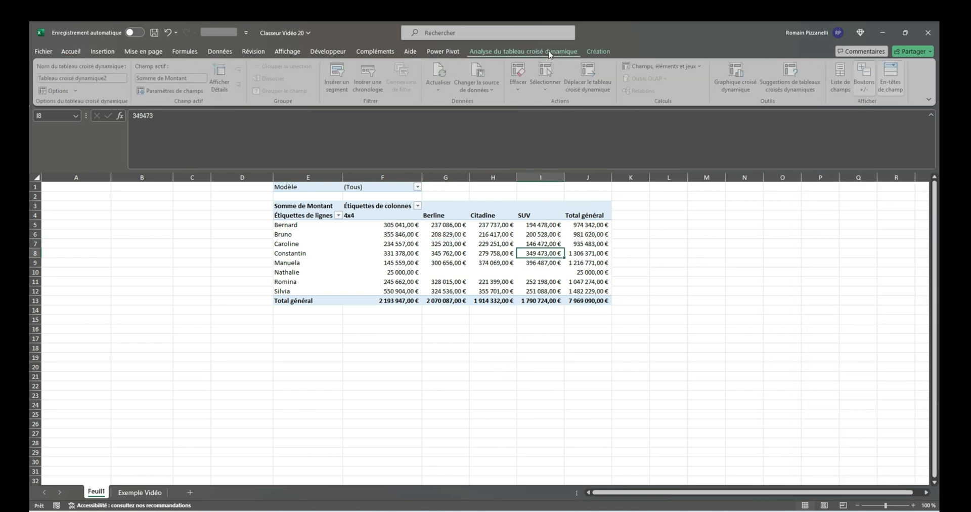
{"action": "left_click", "coordinate": [849, 90]}
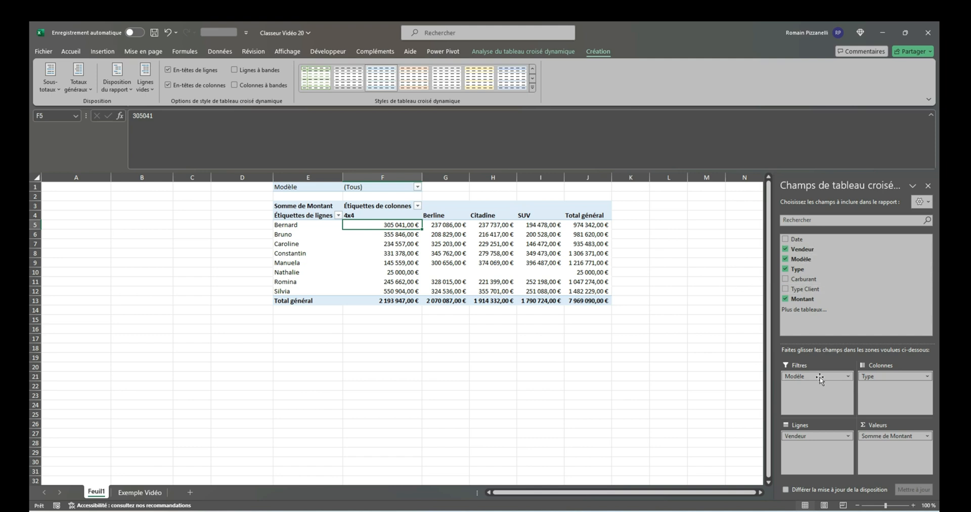
Move the Modèle field from the report filters to the rows, beneath Vendeur
{"action": "left_click_drag", "start_coordinate": [820, 379], "coordinate": [822, 448]}
{"action": "left_click", "coordinate": [305, 226]}
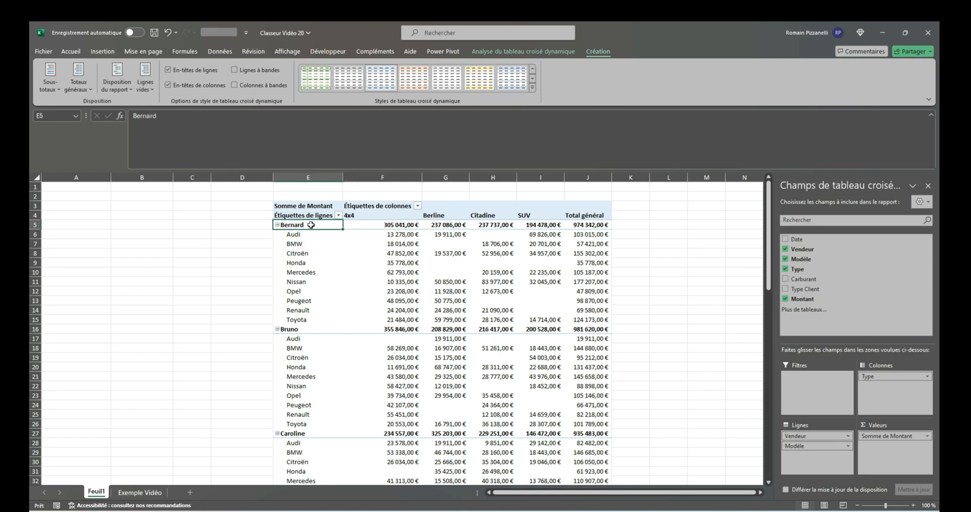
{"action": "left_click_drag", "start_coordinate": [308, 236], "coordinate": [316, 317]}
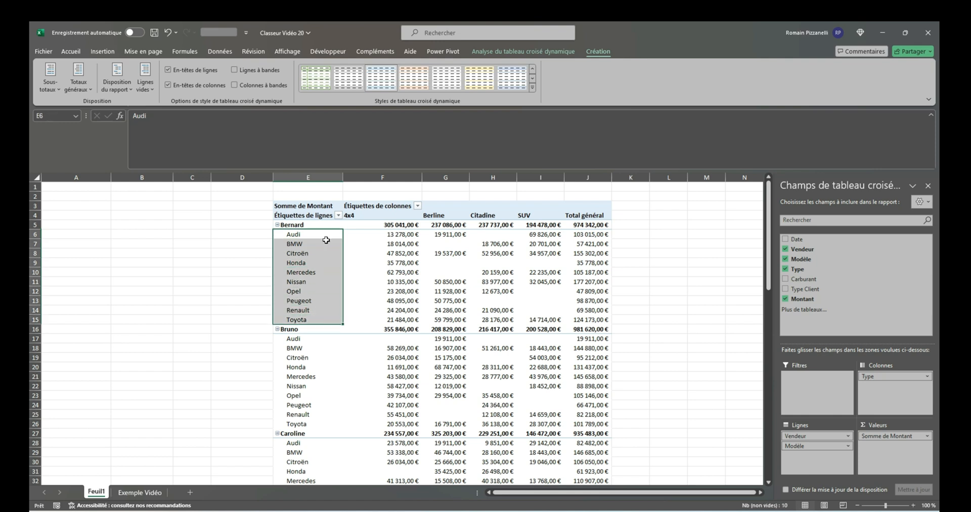
Show all of the pivot table's subtotals at the bottom of each seller group
{"action": "left_click_drag", "start_coordinate": [306, 225], "coordinate": [506, 227]}
{"action": "left_click", "coordinate": [50, 78]}
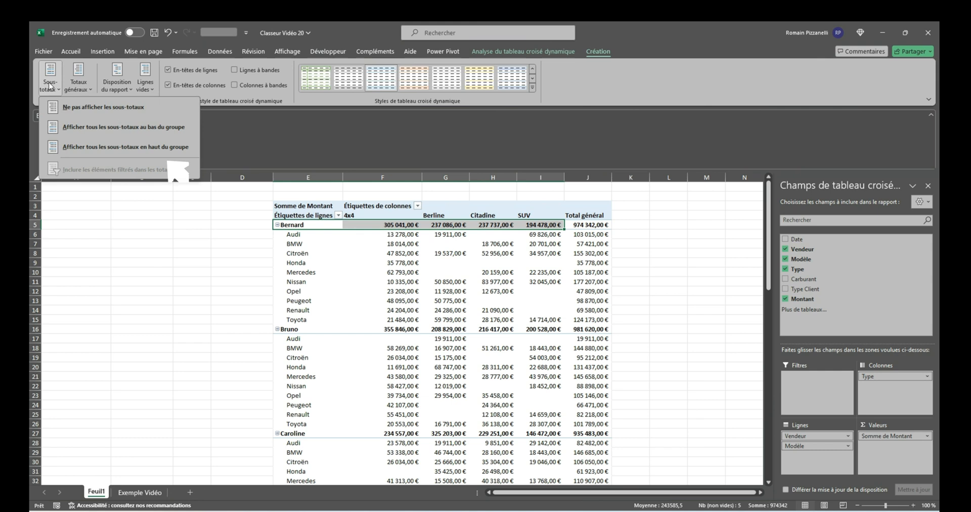
{"action": "left_click", "coordinate": [71, 130]}
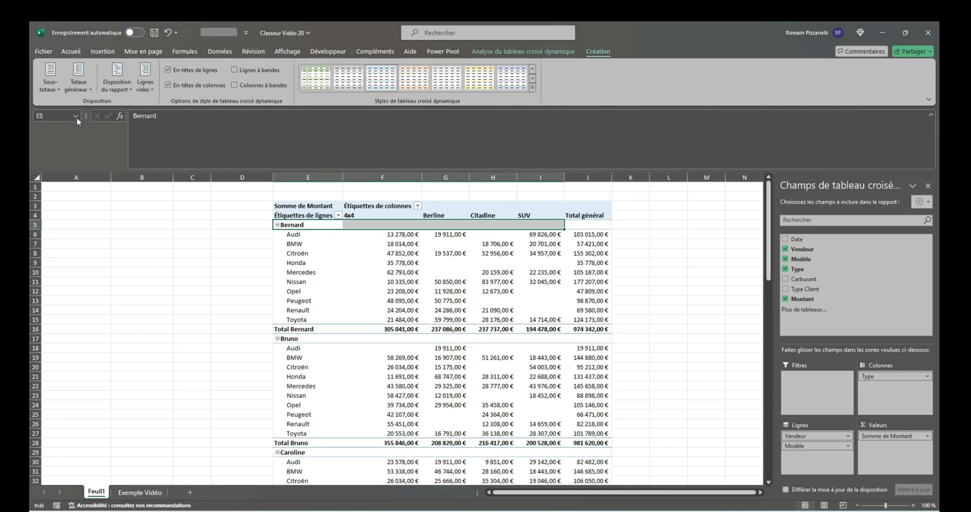
Set the pivot table's report layout to outline form (mode Plan)
{"action": "left_click", "coordinate": [117, 83]}
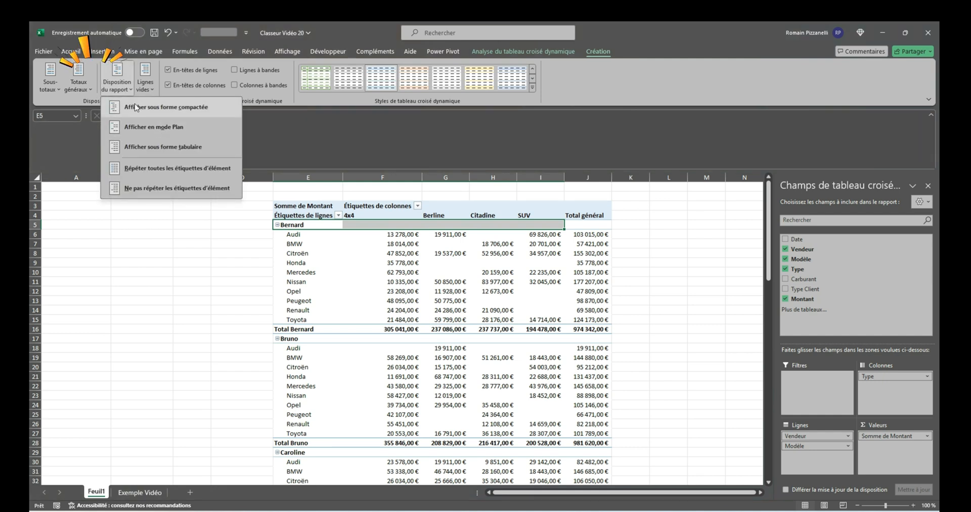
{"action": "left_click", "coordinate": [194, 132]}
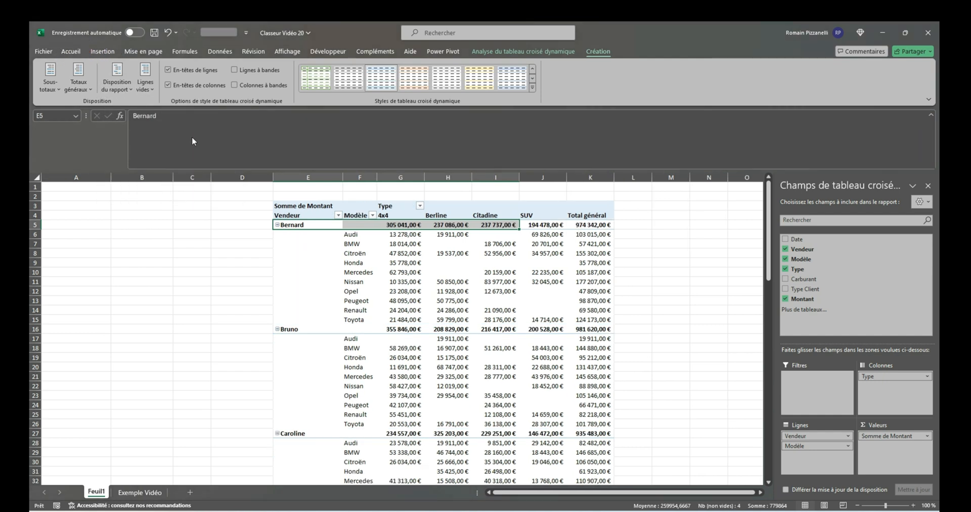
{"action": "left_click", "coordinate": [399, 281]}
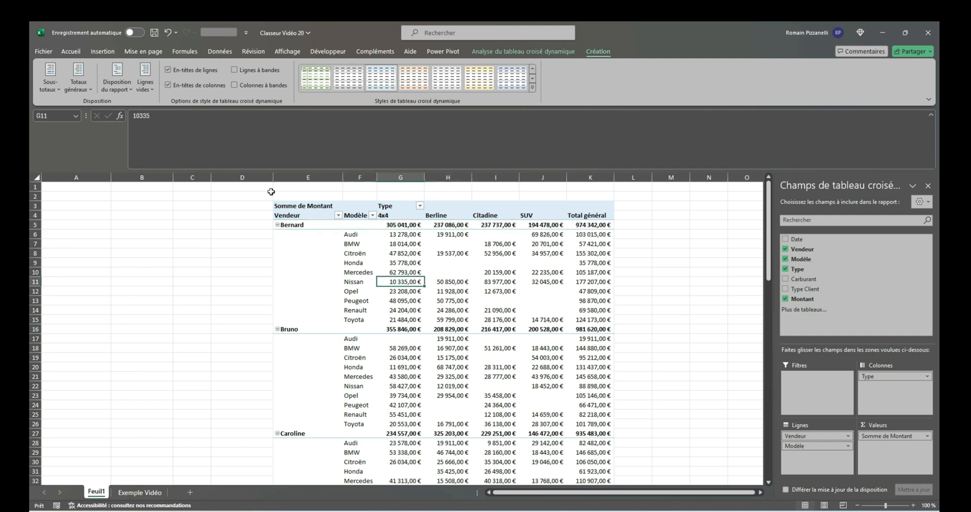
Switch the report layout to tabular form and return it to outline form
{"action": "left_click", "coordinate": [121, 96]}
{"action": "left_click", "coordinate": [163, 150]}
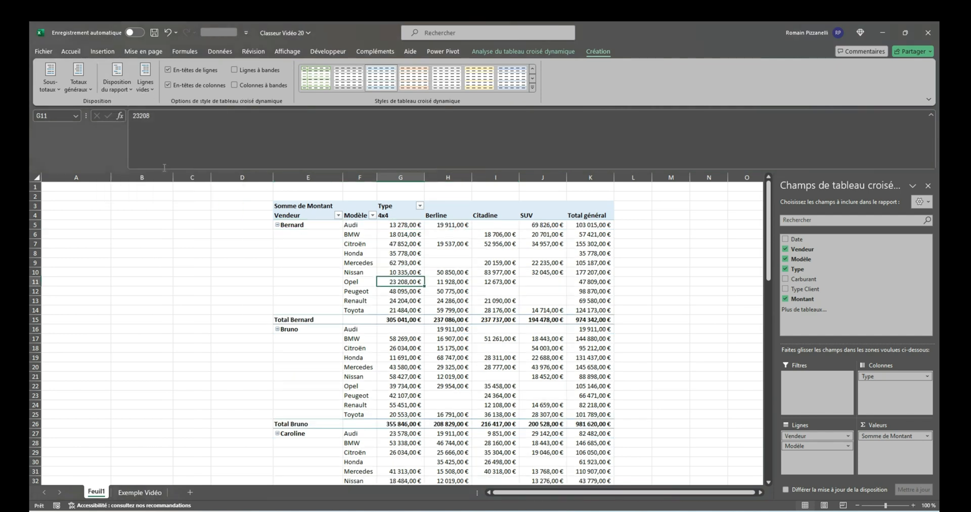
{"action": "left_click", "coordinate": [117, 92]}
{"action": "left_click", "coordinate": [167, 131]}
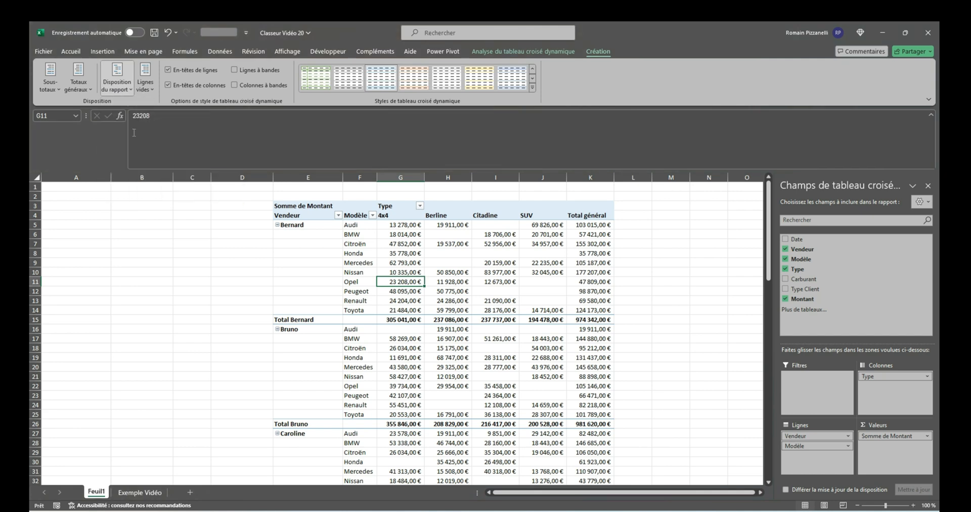
Repeat all item labels in the pivot table and turn the repetition off again
{"action": "left_click", "coordinate": [124, 93]}
{"action": "left_click", "coordinate": [170, 168]}
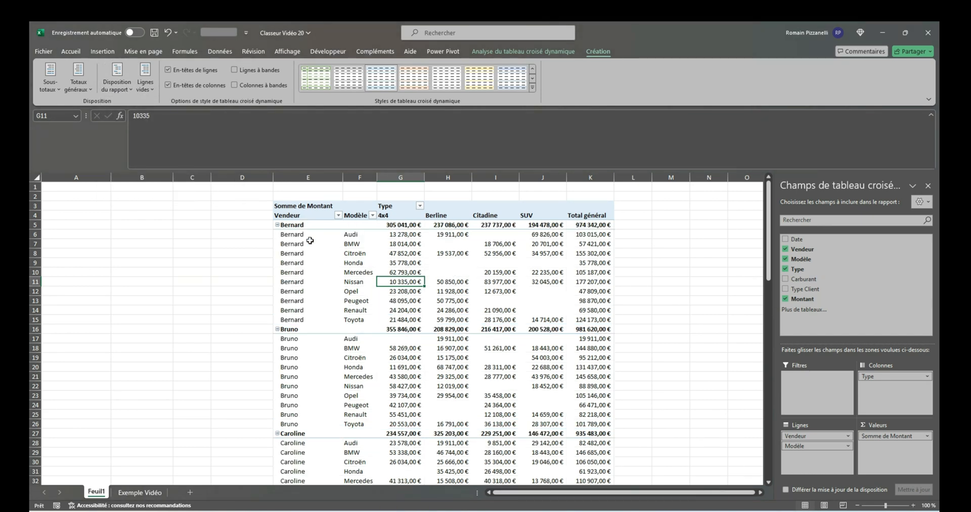
{"action": "left_click", "coordinate": [118, 85]}
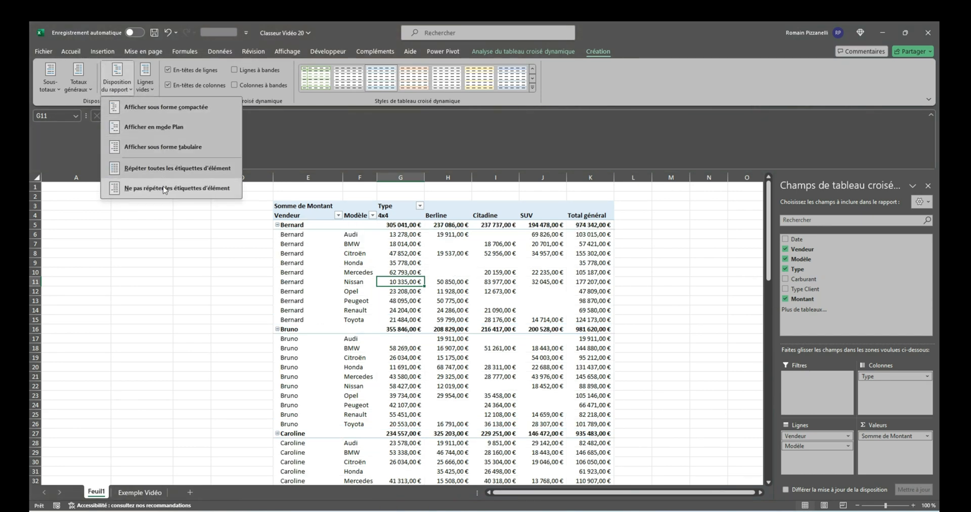
{"action": "left_click", "coordinate": [142, 188]}
Insert a blank line after each seller group in the pivot table
{"action": "left_click", "coordinate": [146, 85]}
{"action": "left_click", "coordinate": [182, 107]}
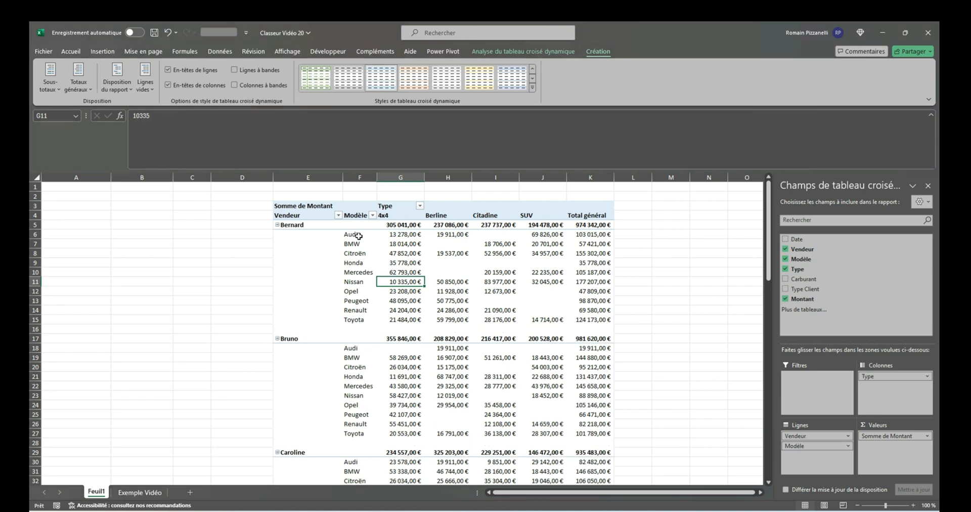
{"action": "left_click_drag", "start_coordinate": [290, 320], "coordinate": [591, 328]}
{"action": "left_click", "coordinate": [598, 330]}
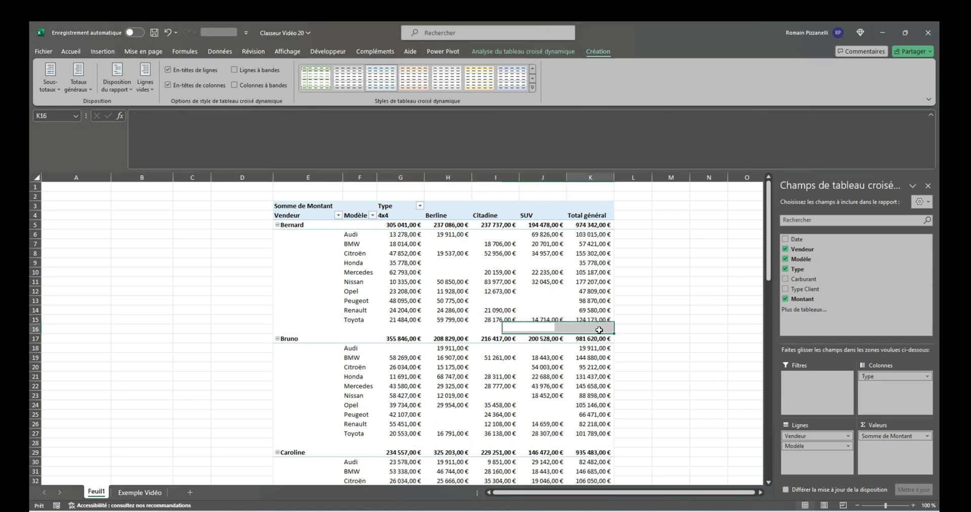
Turn on banded rows for the pivot table and turn them off again
{"action": "left_click", "coordinate": [359, 244]}
{"action": "left_click", "coordinate": [235, 69]}
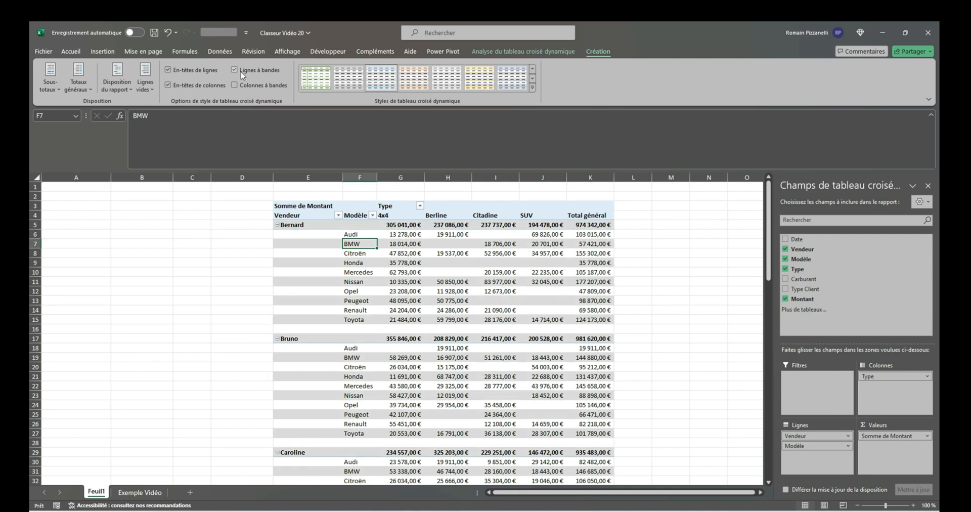
{"action": "left_click", "coordinate": [241, 72]}
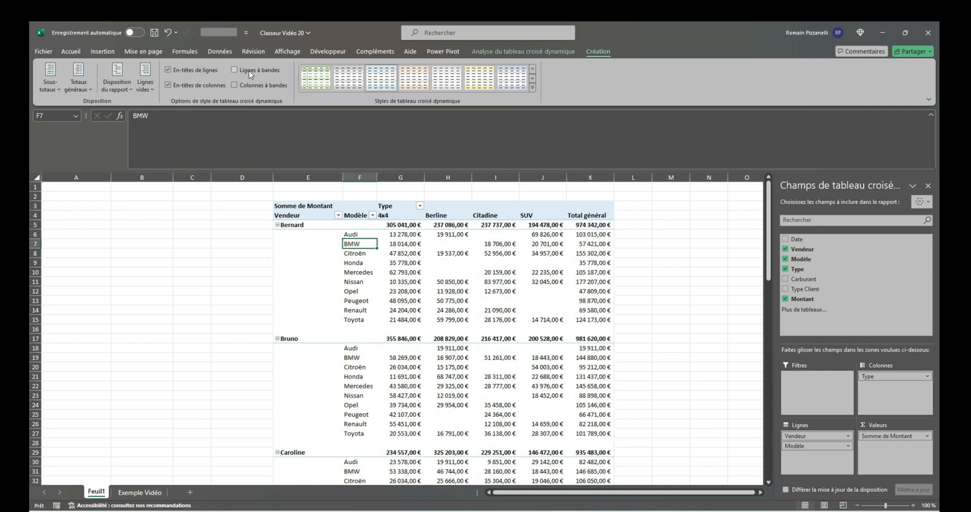
Apply the green Moyen pivot table style with black header rows
{"action": "left_click", "coordinate": [533, 87]}
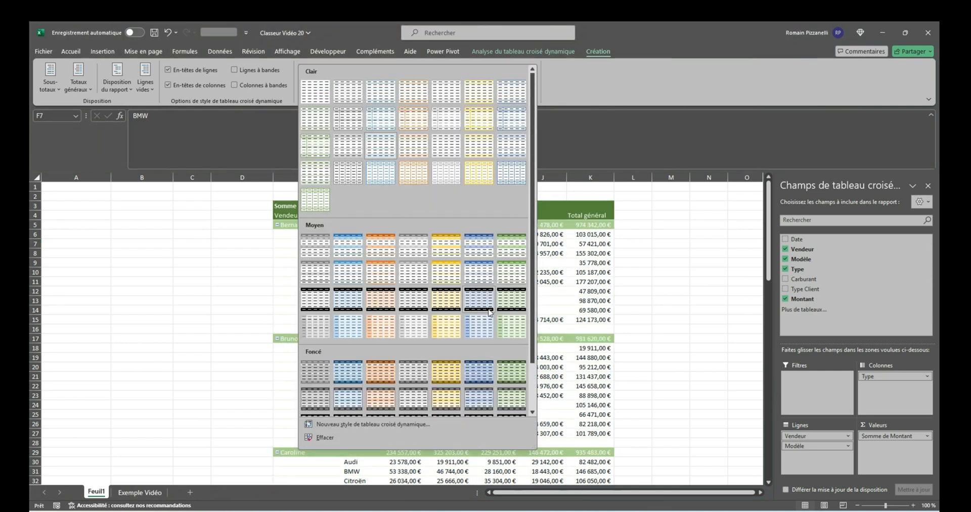
{"action": "left_click", "coordinate": [508, 310]}
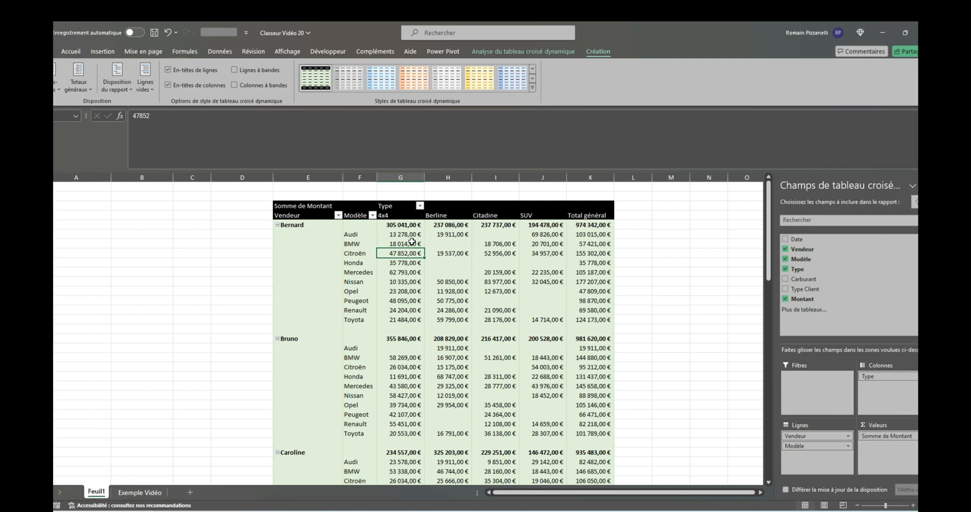
Sort the models within each seller by their Total général amounts from largest to smallest and review the sorted groups
{"action": "left_click", "coordinate": [597, 236]}
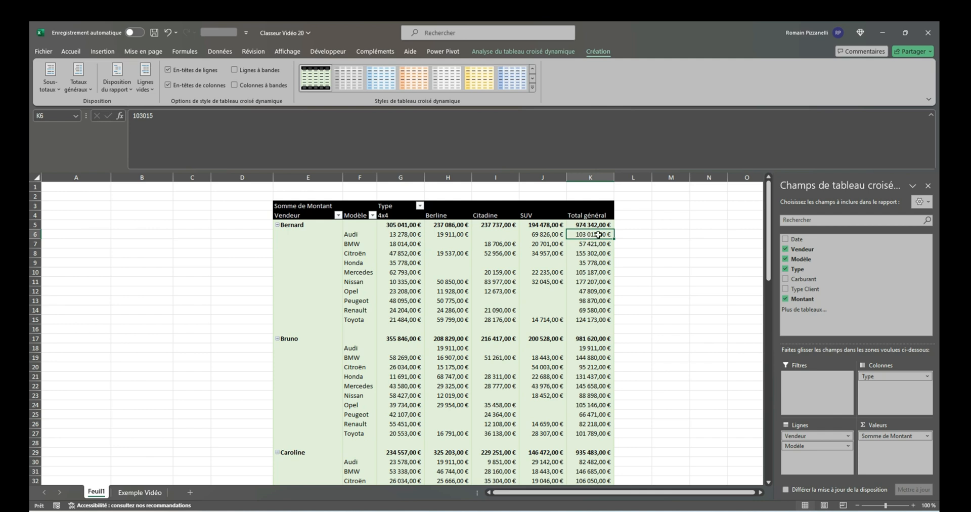
{"action": "right_click", "coordinate": [598, 235]}
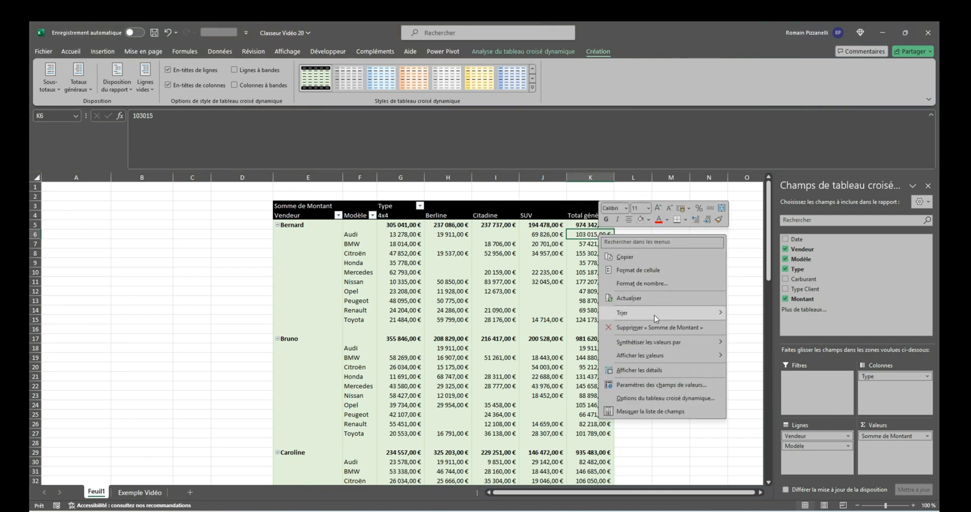
{"action": "mouse_move", "coordinate": [655, 313]}
{"action": "left_click", "coordinate": [762, 325]}
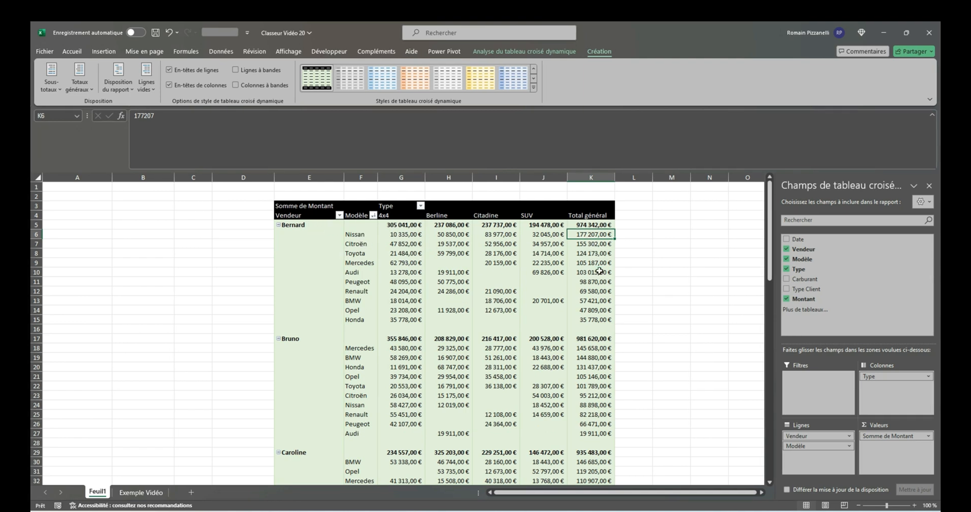
{"action": "scroll", "coordinate": [603, 321], "scroll_direction": "down", "scroll_amount": 1}
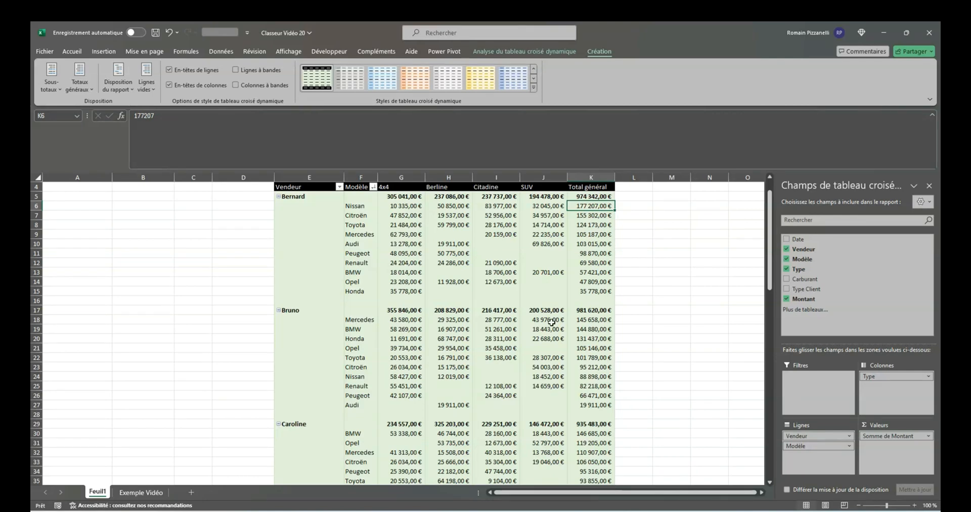
{"action": "scroll", "coordinate": [571, 265], "scroll_direction": "up", "scroll_amount": 1}
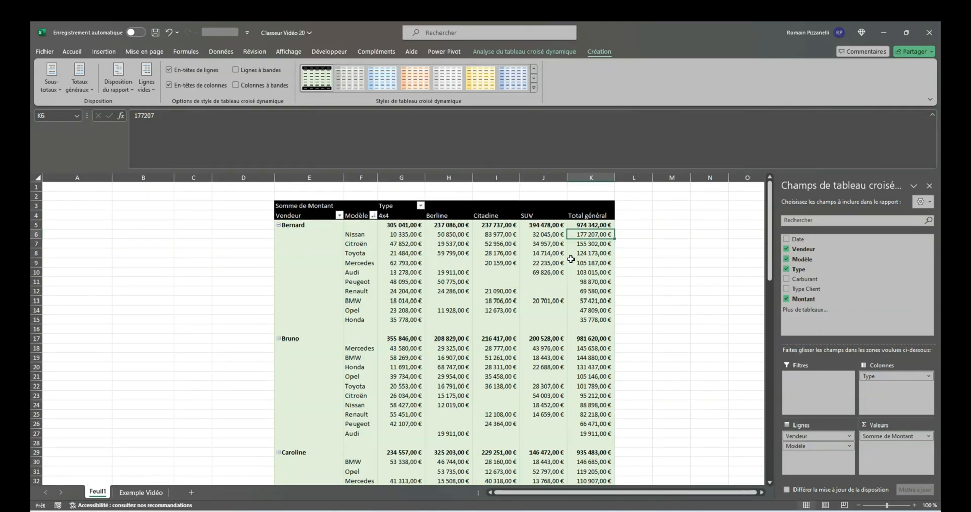
{"action": "scroll", "coordinate": [563, 345], "scroll_direction": "down", "scroll_amount": 2}
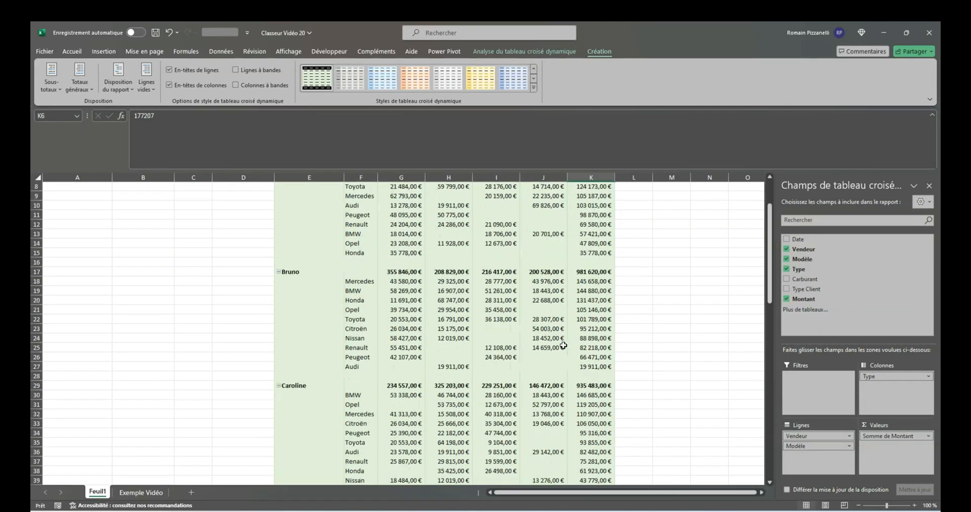
{"action": "scroll", "coordinate": [563, 345], "scroll_direction": "down", "scroll_amount": 5}
{"action": "scroll", "coordinate": [560, 343], "scroll_direction": "up", "scroll_amount": 7}
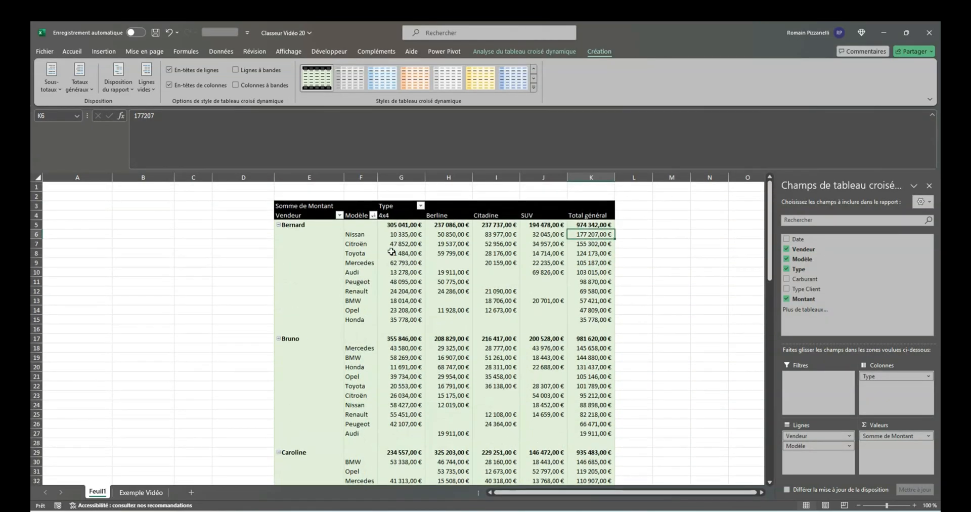